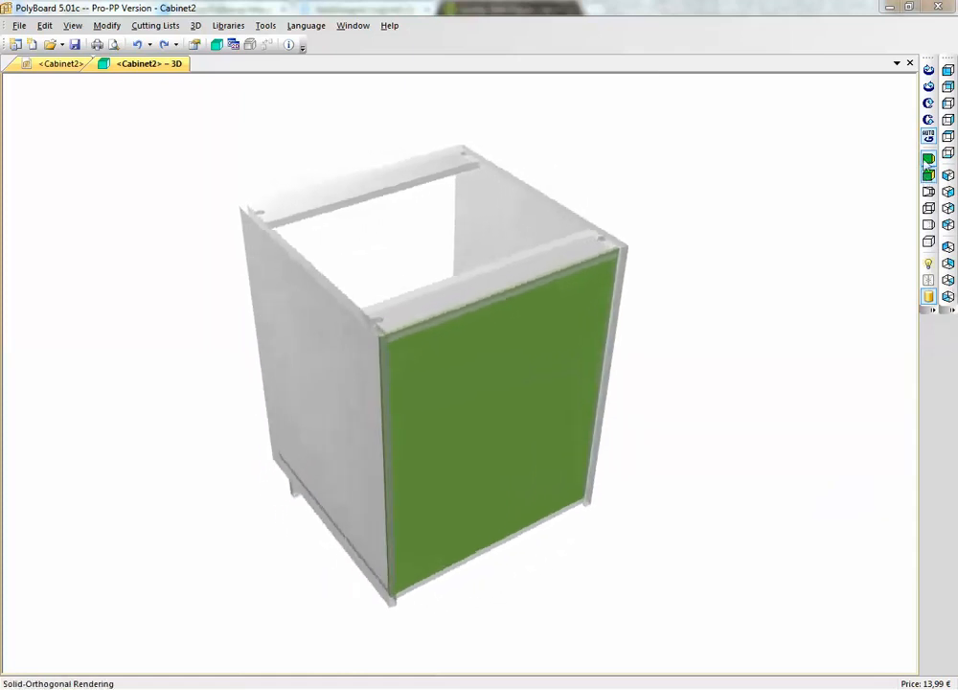
Close the finished cabinet's 3D view and undo all earlier edits back to the original plain cabinet box
{"action": "left_click_drag", "start_coordinate": [359, 432], "coordinate": [551, 349]}
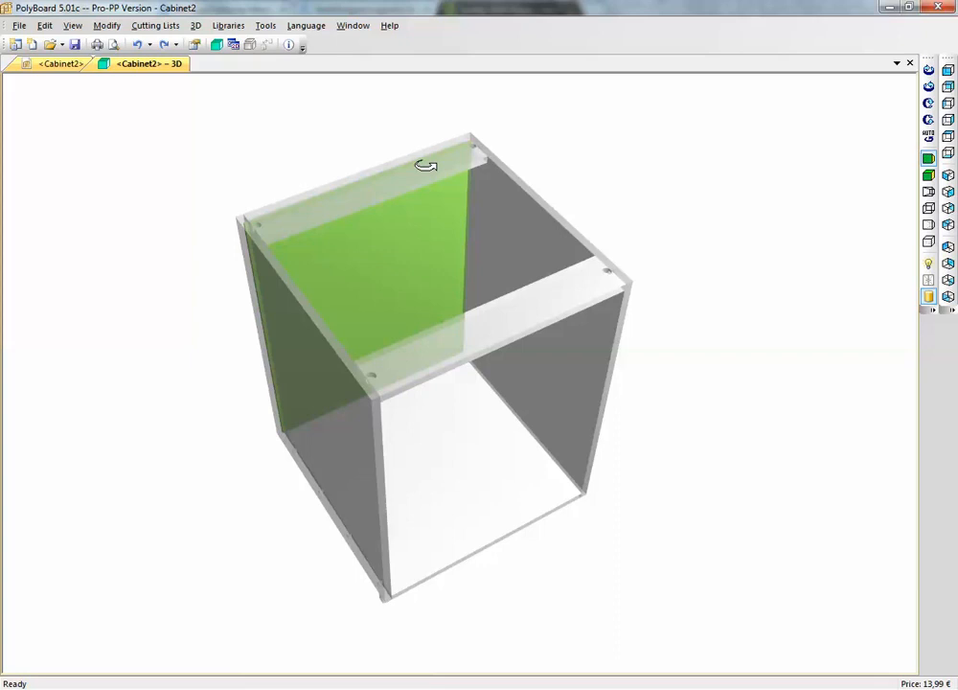
{"action": "left_click", "coordinate": [910, 64]}
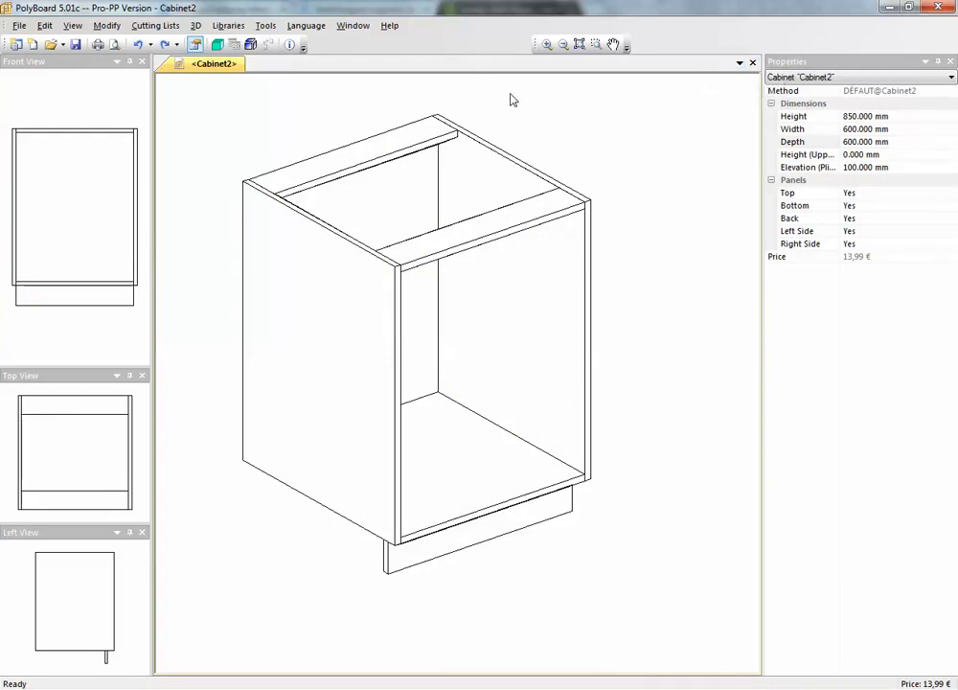
{"action": "left_click", "coordinate": [140, 44]}
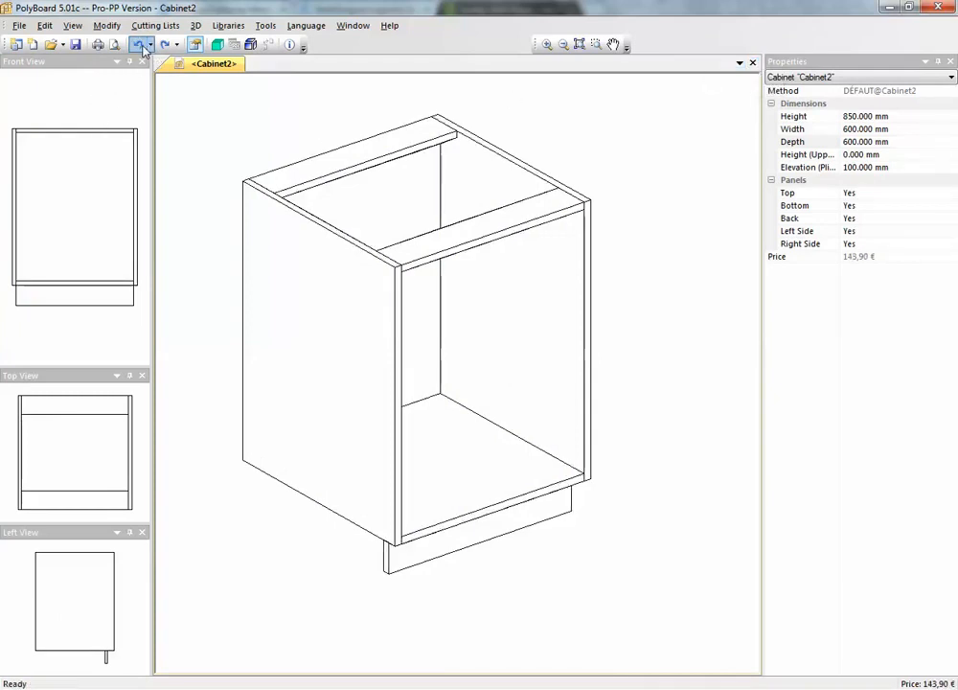
{"action": "left_click", "coordinate": [140, 44]}
{"action": "left_click", "coordinate": [140, 44]}
{"action": "left_click", "coordinate": [140, 44]}
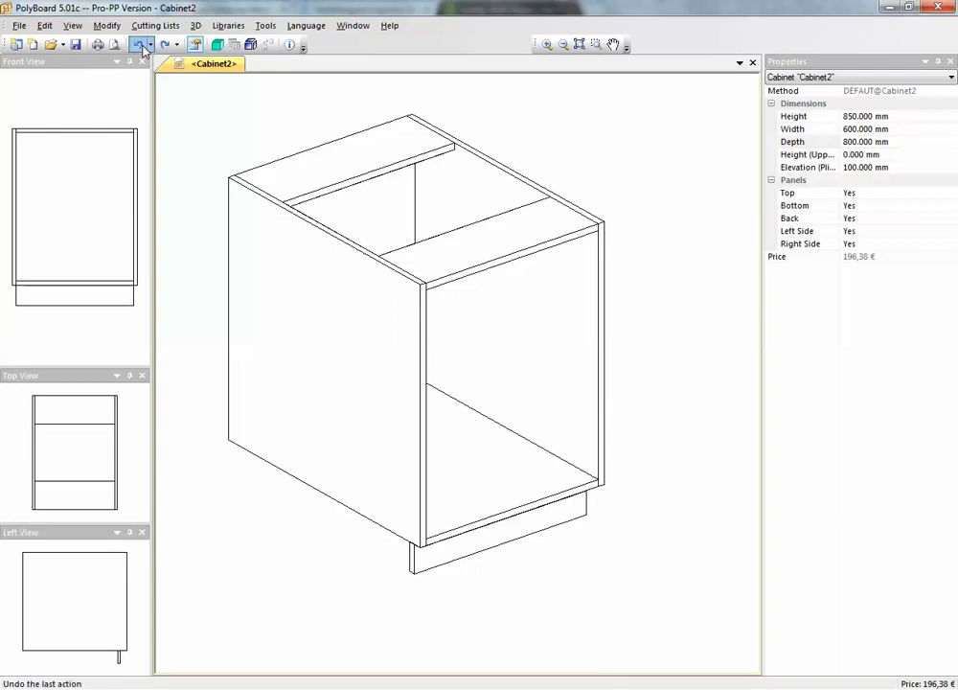
{"action": "left_click", "coordinate": [140, 44]}
{"action": "left_click", "coordinate": [139, 44]}
{"action": "left_click", "coordinate": [140, 44]}
{"action": "left_click", "coordinate": [139, 44]}
{"action": "left_click", "coordinate": [139, 44]}
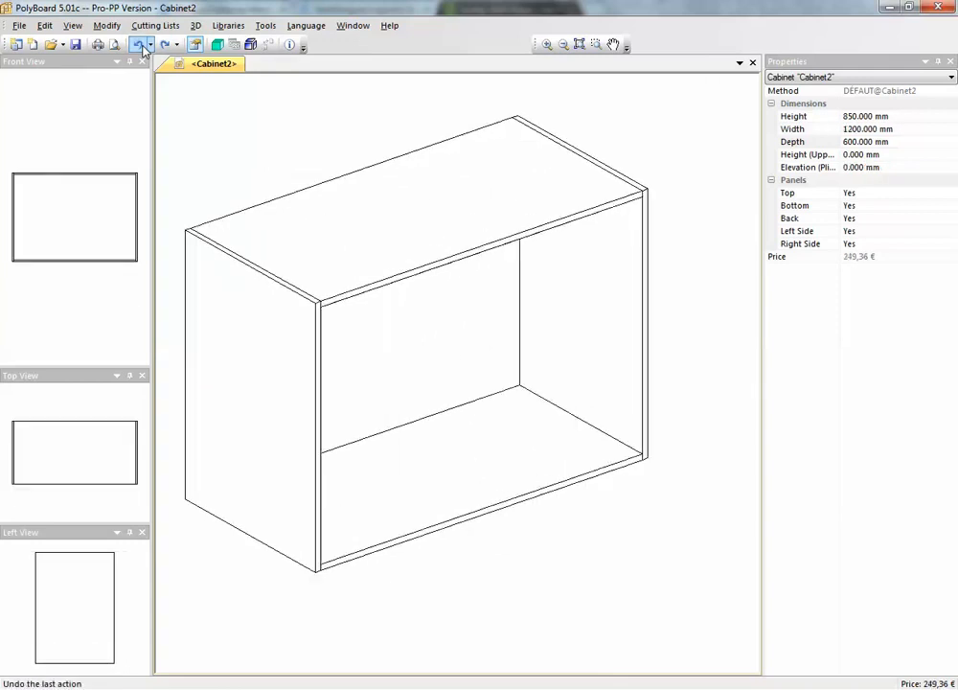
{"action": "left_click", "coordinate": [140, 44]}
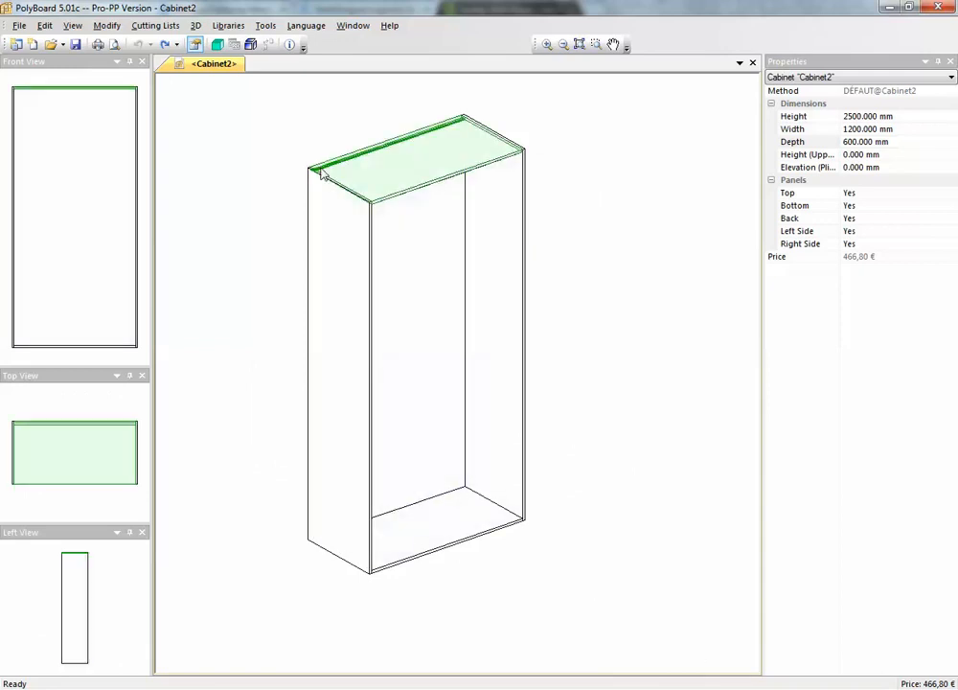
Open a 3D view of the plain cabinet, and set its height to 850 mm and its width to 600 mm
{"action": "left_click", "coordinate": [217, 44]}
{"action": "left_click_drag", "start_coordinate": [430, 408], "coordinate": [641, 538]}
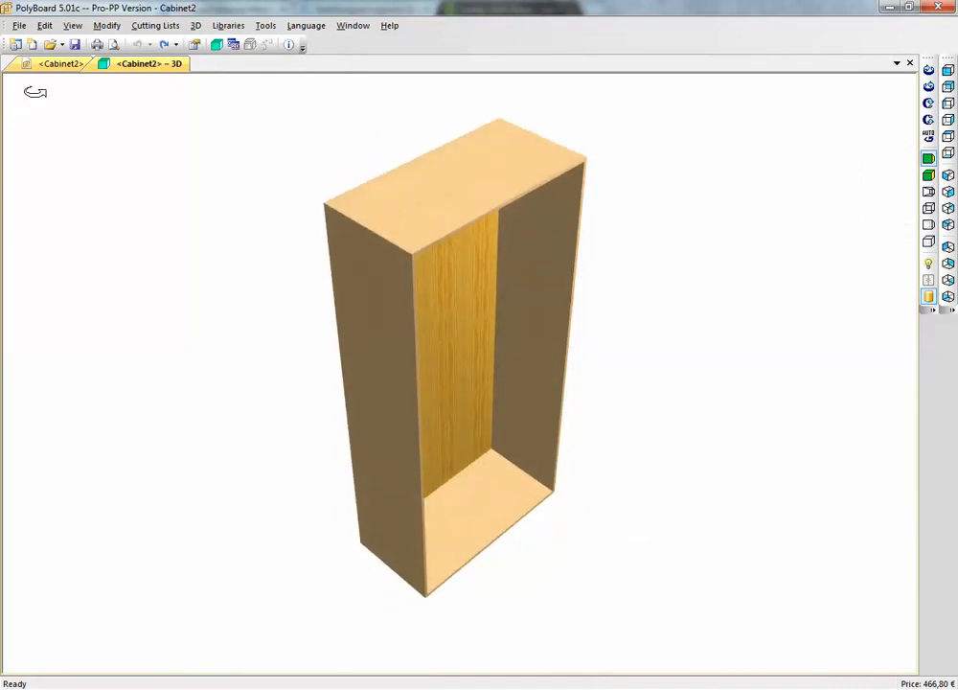
{"action": "left_click", "coordinate": [48, 63]}
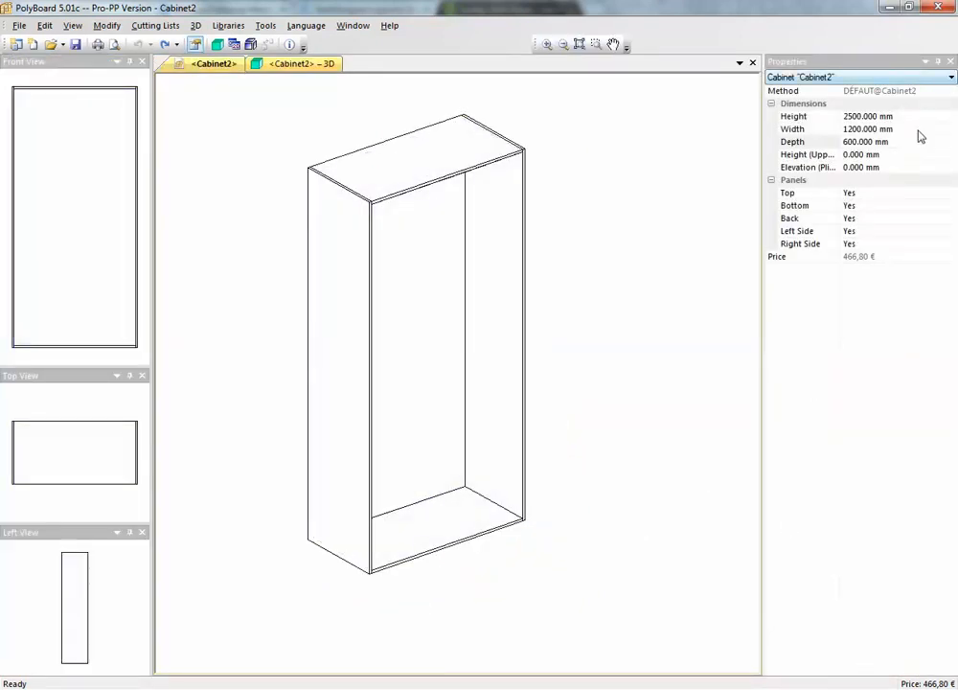
{"action": "left_click", "coordinate": [922, 115]}
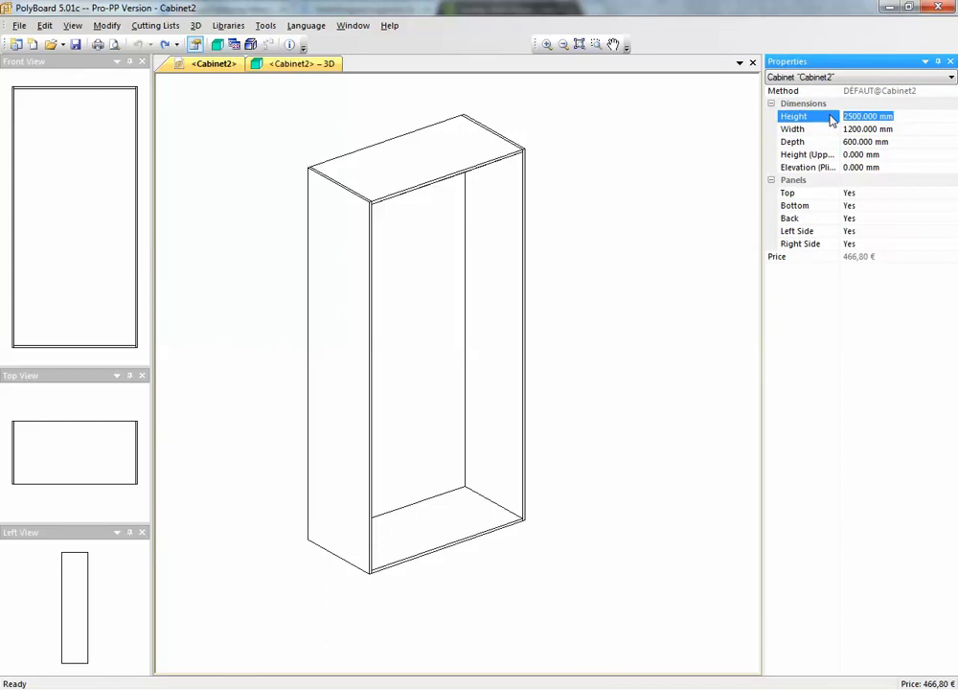
{"action": "type", "text": "850"}
{"action": "left_click", "coordinate": [920, 131]}
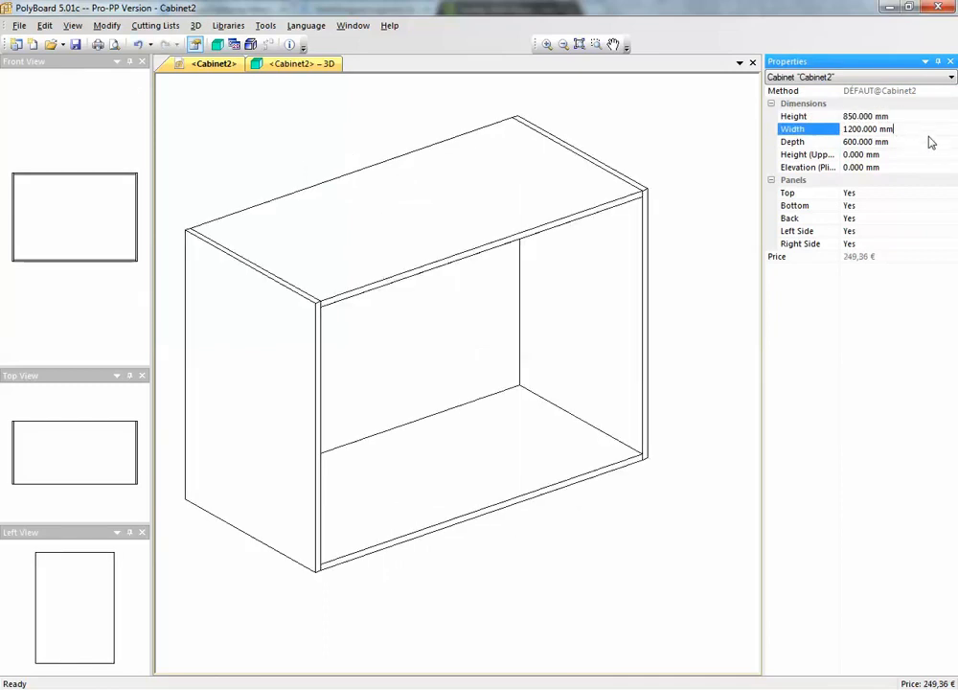
{"action": "left_click_drag", "start_coordinate": [929, 132], "coordinate": [846, 130]}
{"action": "type", "text": "600"}
{"action": "left_click", "coordinate": [723, 201]}
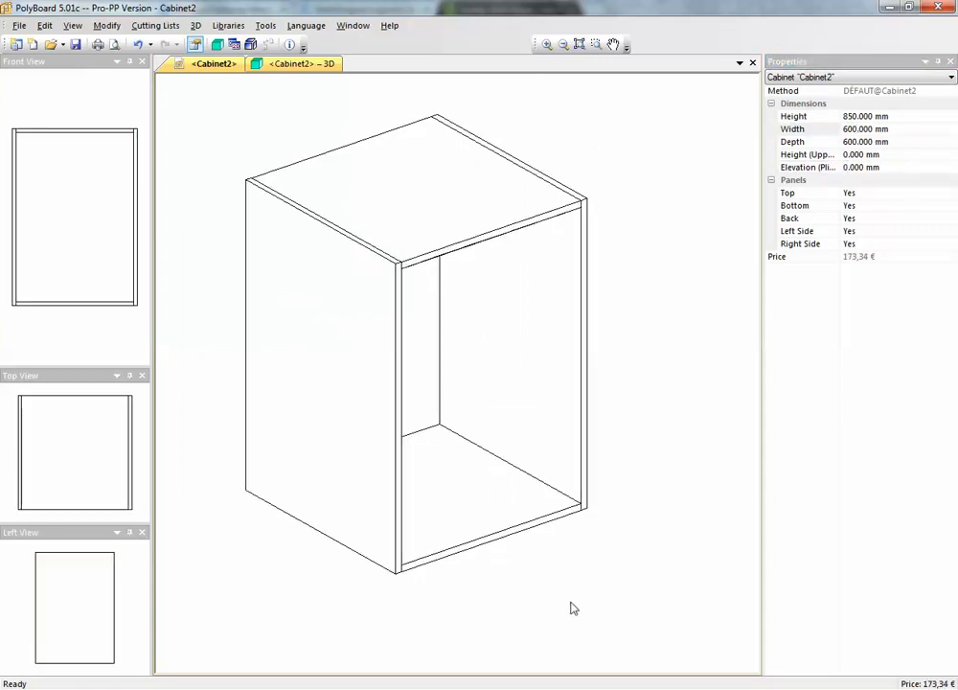
Set the cabinet's plinth elevation to 100 mm
{"action": "left_click_drag", "start_coordinate": [898, 168], "coordinate": [844, 166]}
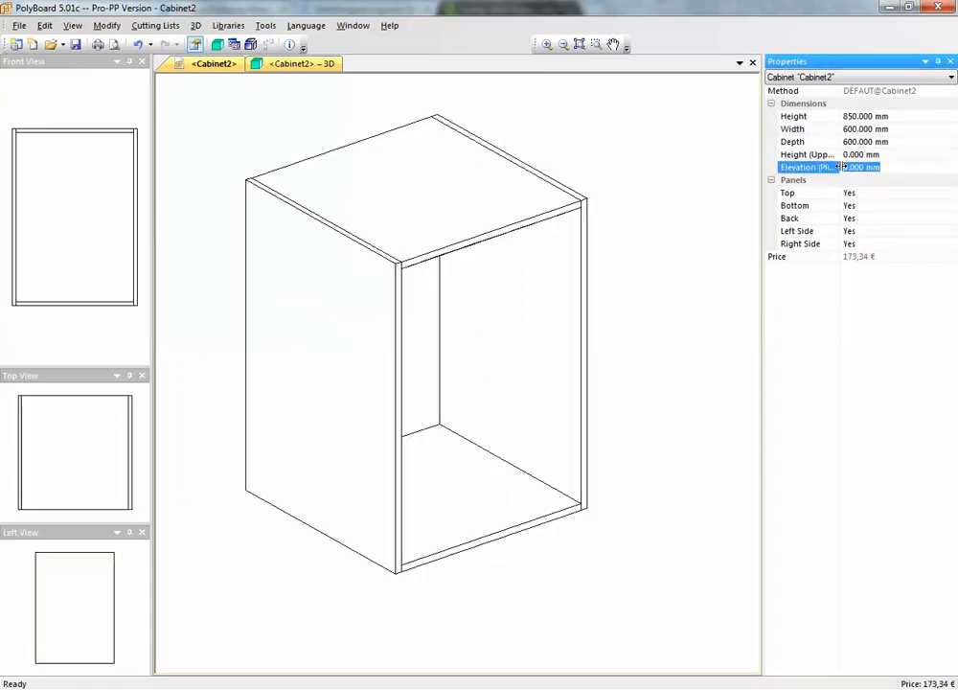
{"action": "type", "text": "100"}
{"action": "key", "text": "Return"}
Add a frontage plinth with a 50 mm recess beneath the cabinet and inspect it in 3D
{"action": "right_click", "coordinate": [488, 535]}
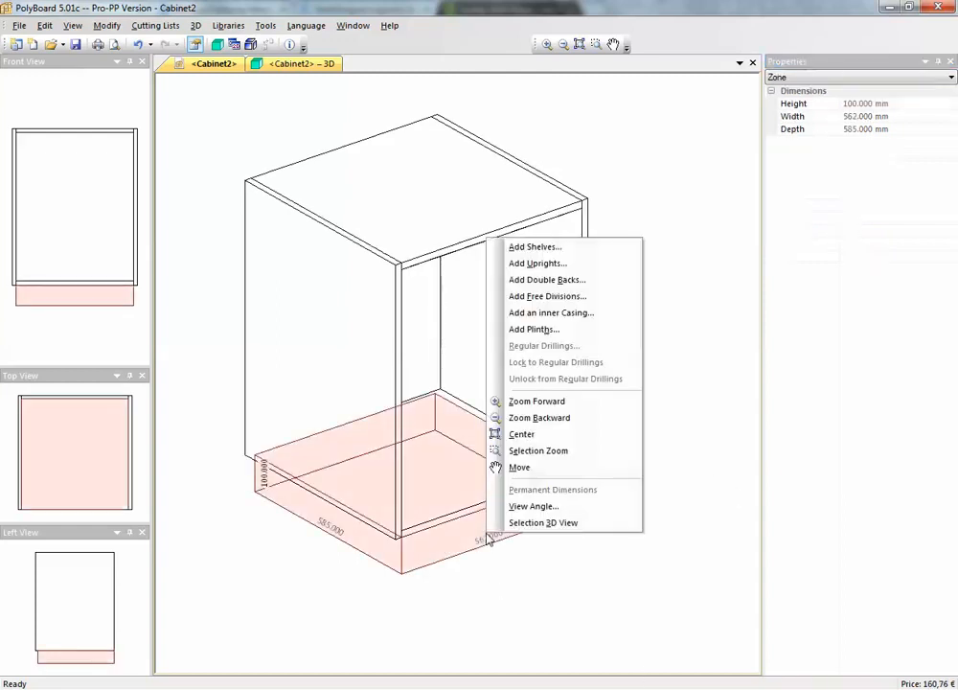
{"action": "left_click", "coordinate": [546, 330]}
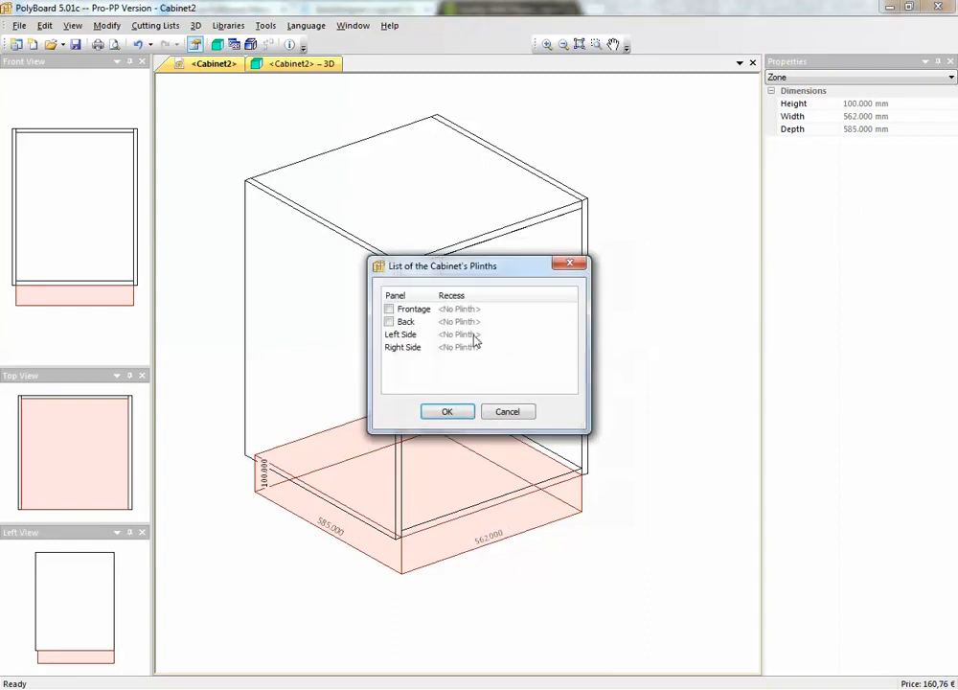
{"action": "left_click", "coordinate": [427, 310]}
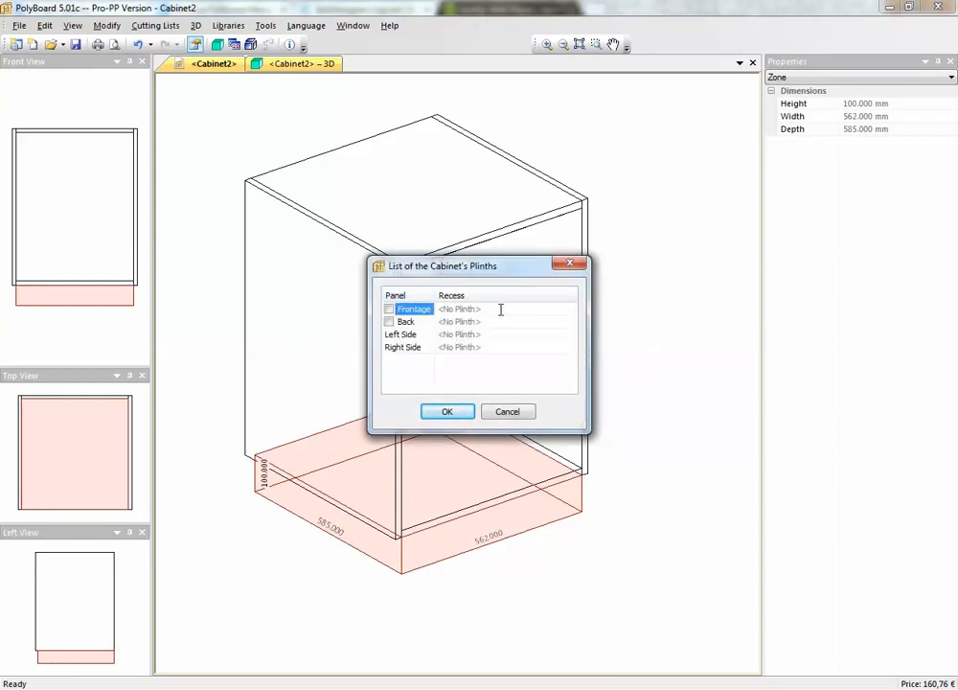
{"action": "left_click", "coordinate": [388, 309]}
{"action": "type", "text": "50"}
{"action": "left_click", "coordinate": [448, 411]}
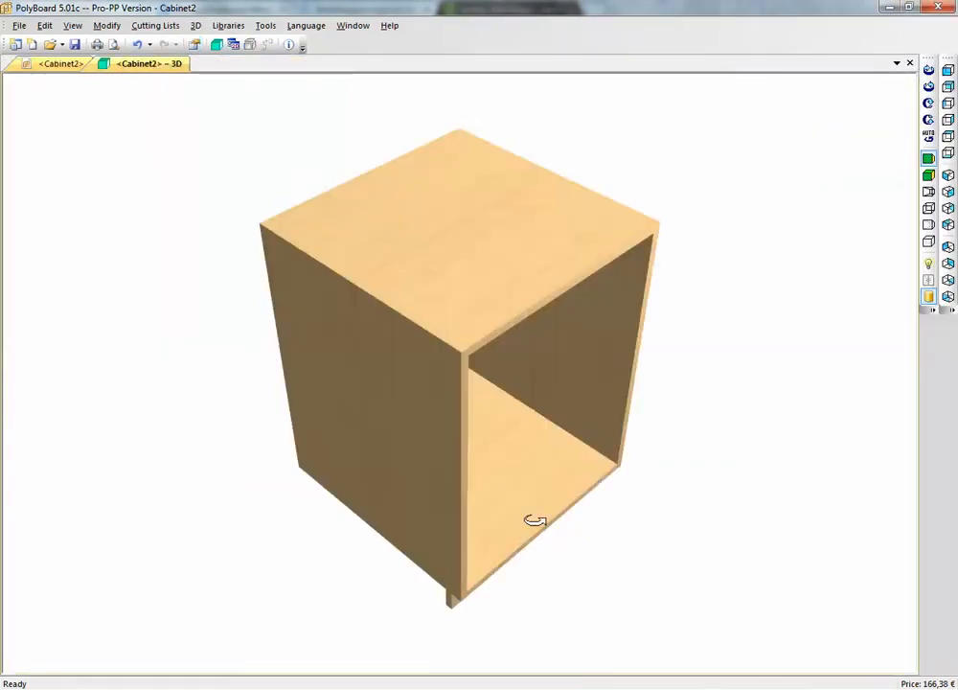
{"action": "mouse_move", "coordinate": [534, 519]}
{"action": "left_mouse_down"}
{"action": "mouse_move", "coordinate": [536, 368]}
{"action": "mouse_move", "coordinate": [466, 358]}
{"action": "mouse_move", "coordinate": [458, 378]}
{"action": "left_mouse_up"}
{"action": "left_click_drag", "start_coordinate": [513, 422], "coordinate": [471, 630]}
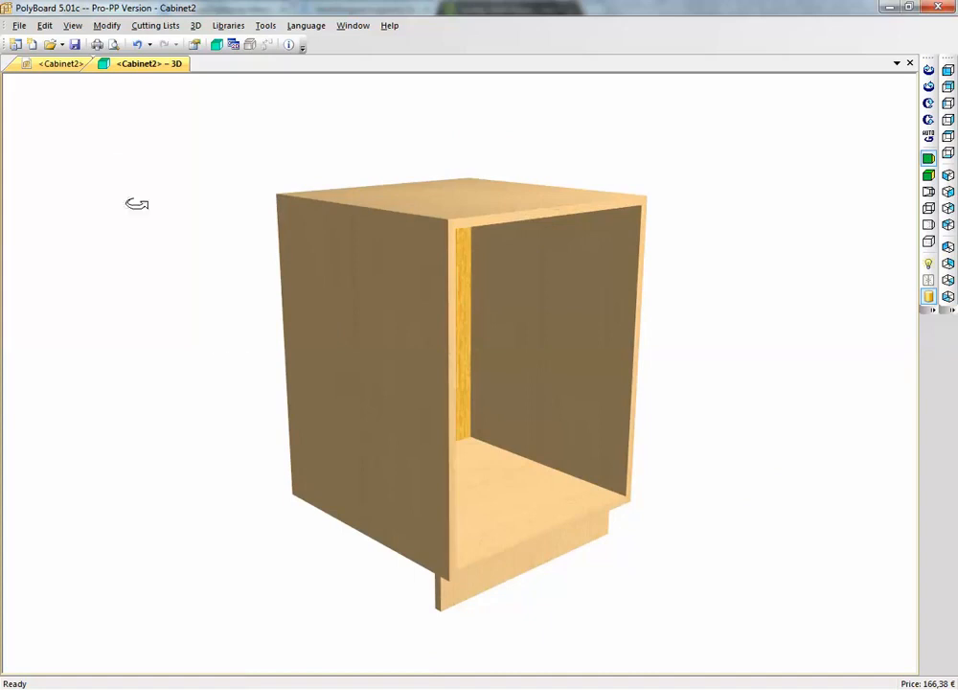
{"action": "left_click", "coordinate": [40, 65]}
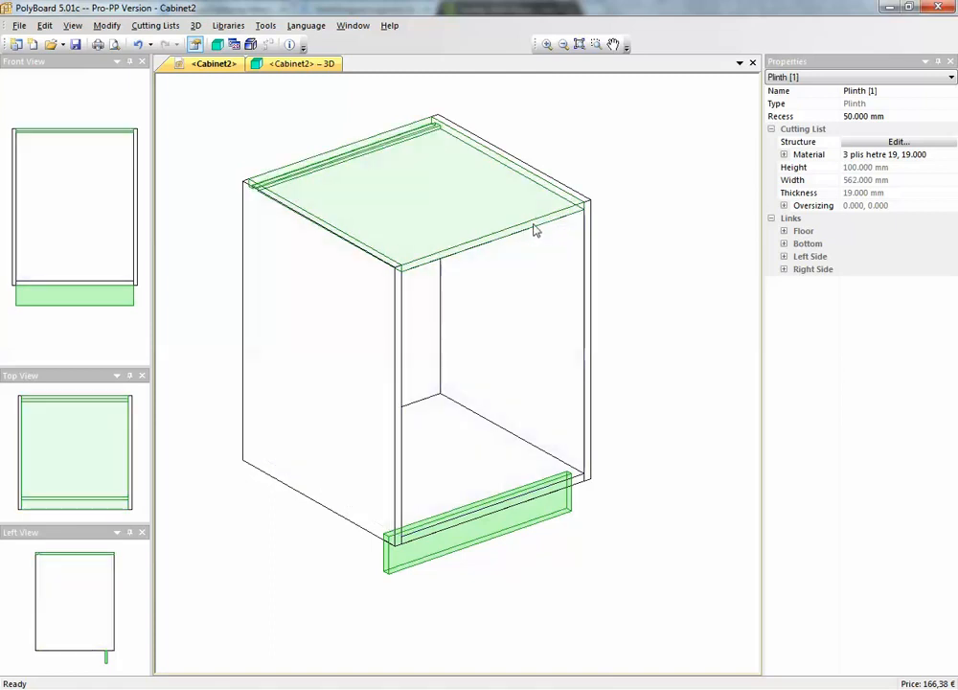
{"action": "left_click", "coordinate": [534, 230]}
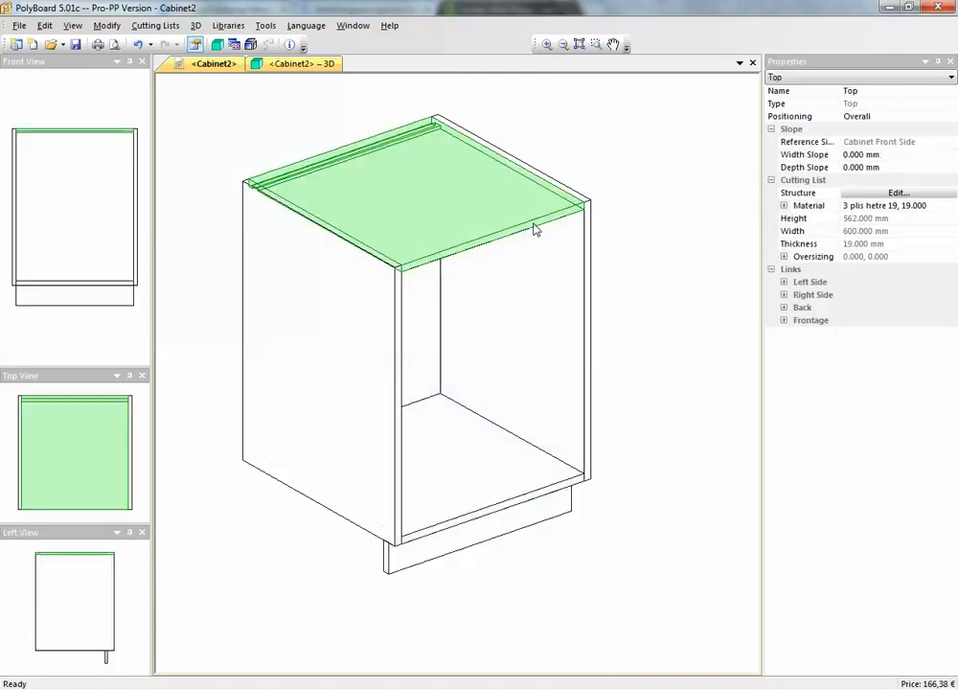
{"action": "left_click", "coordinate": [876, 194]}
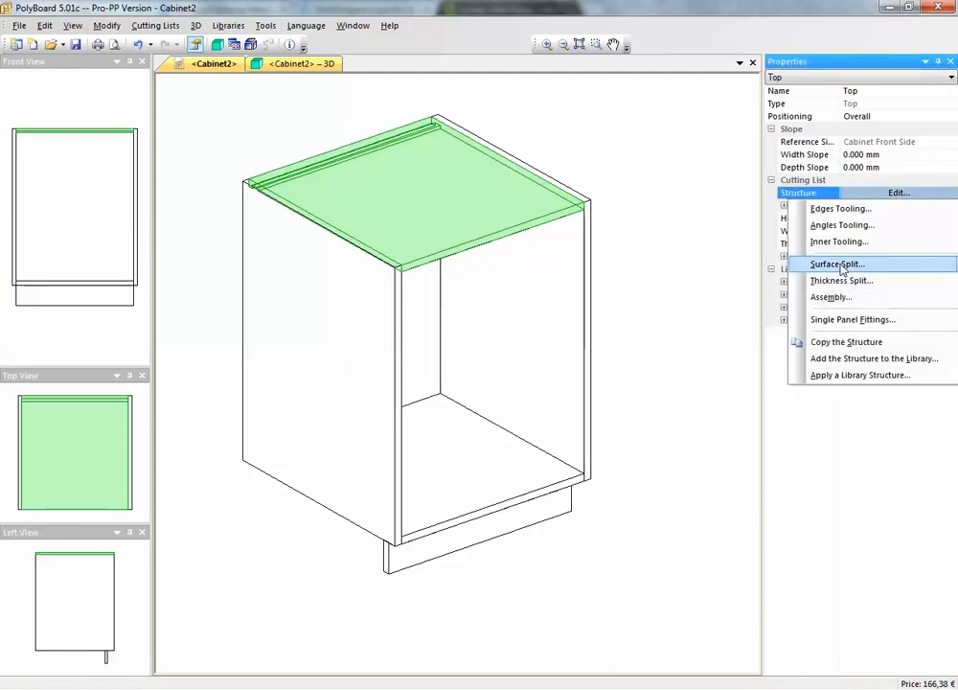
{"action": "left_click", "coordinate": [667, 199]}
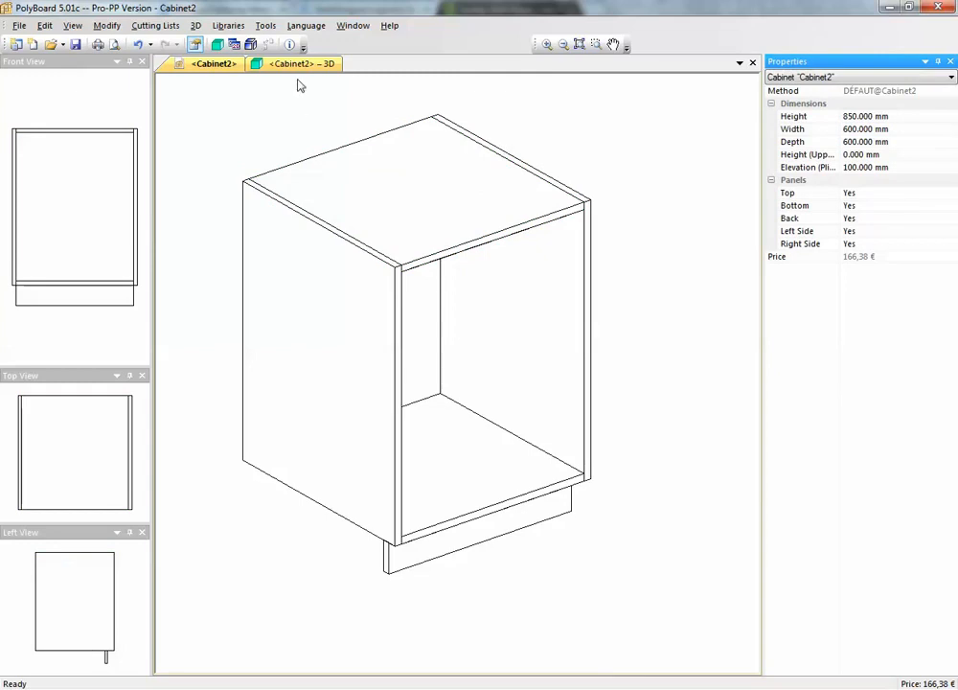
Switch the interface language from English to French
{"action": "left_click", "coordinate": [317, 30]}
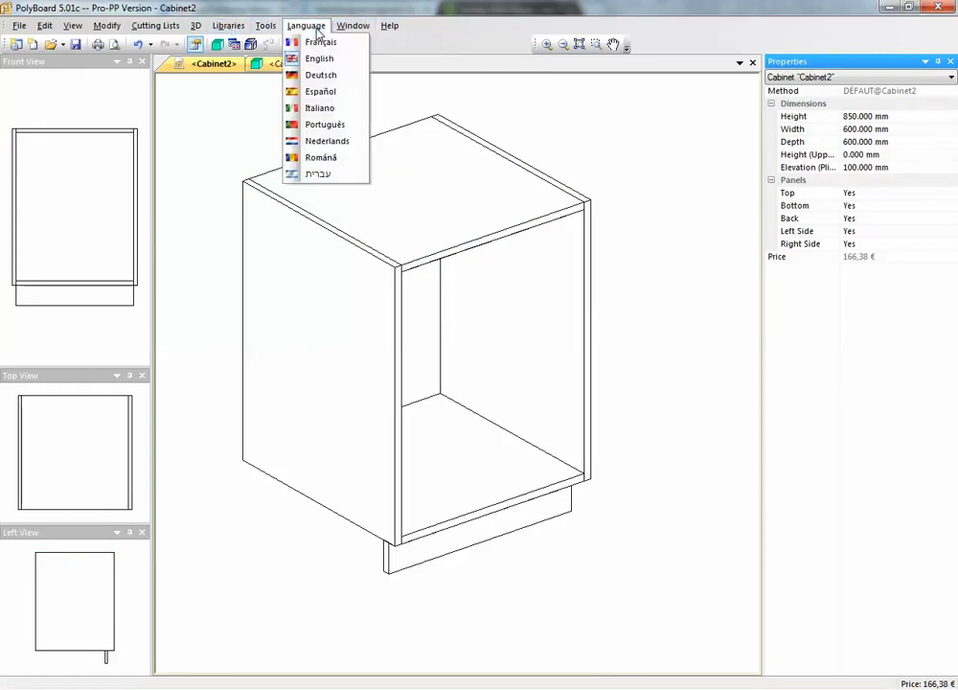
{"action": "left_click", "coordinate": [316, 42]}
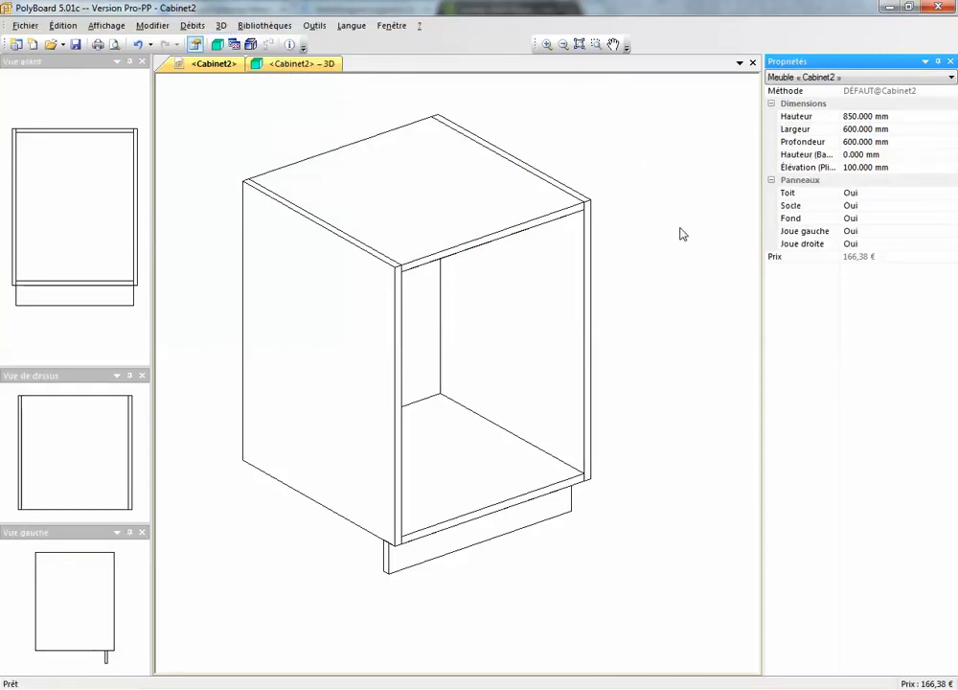
Apply a surface split to the cabinet's top, dividing it into two panels with a 400 mm gap between them
{"action": "left_click", "coordinate": [573, 209]}
{"action": "left_click", "coordinate": [906, 193]}
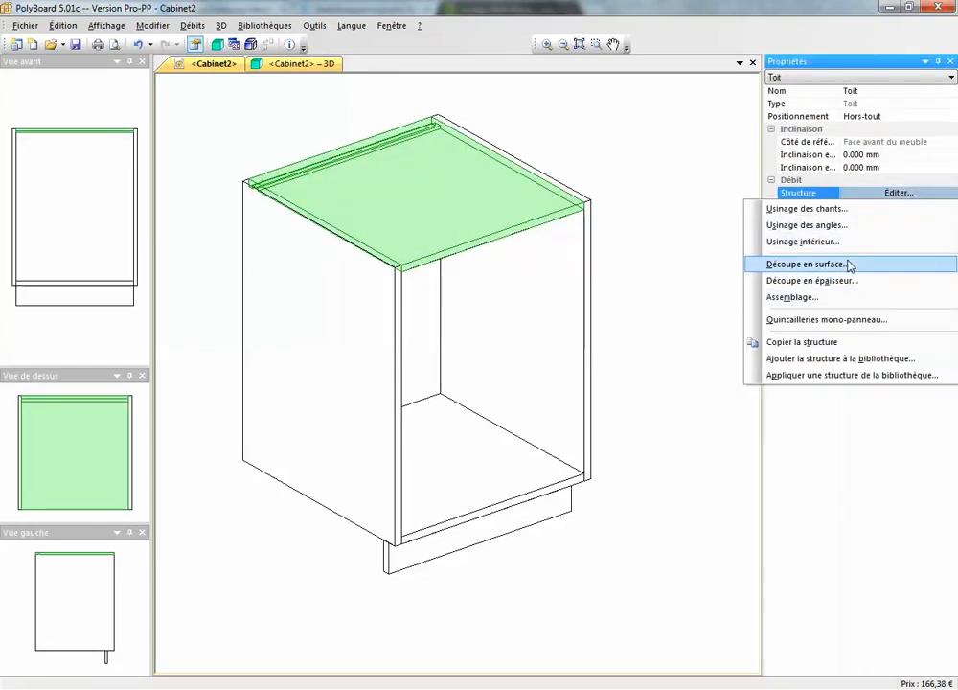
{"action": "left_click", "coordinate": [848, 264]}
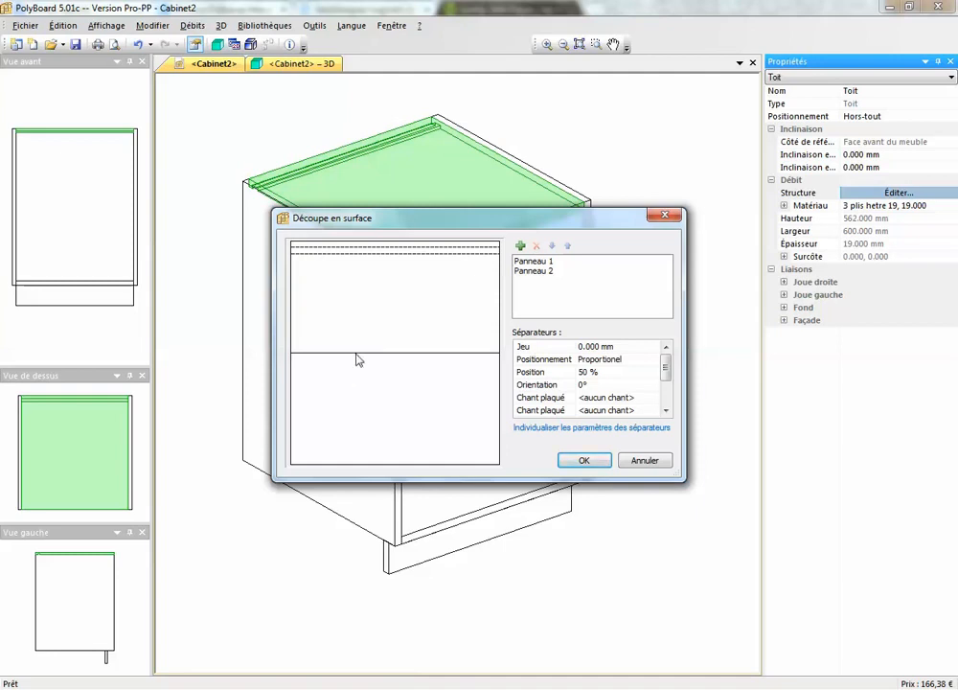
{"action": "left_click", "coordinate": [545, 349]}
{"action": "left_click_drag", "start_coordinate": [639, 349], "coordinate": [566, 347]}
{"action": "type", "text": "4"}
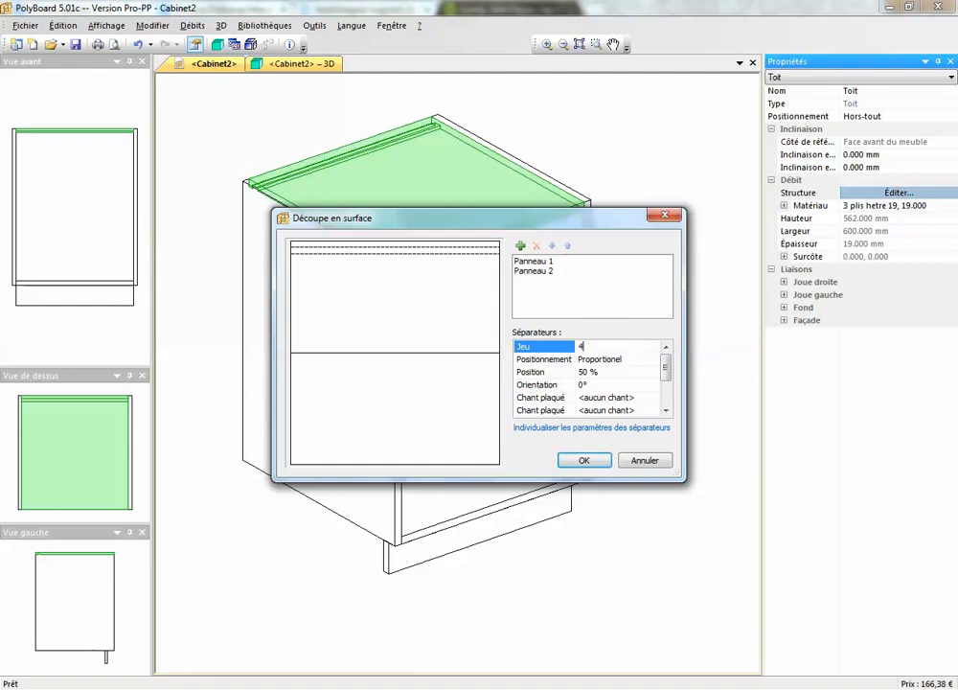
{"action": "type", "text": "00"}
{"action": "left_click", "coordinate": [583, 460]}
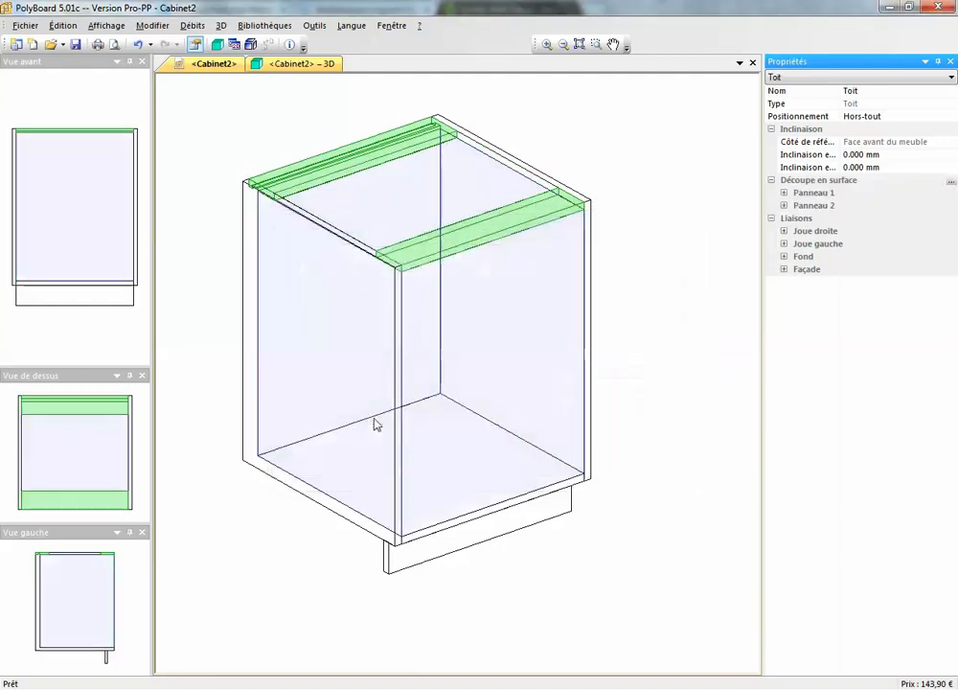
Examine the split top and the panel joints in 3D, first in solid and then in wireframe rendering
{"action": "left_click", "coordinate": [302, 64]}
{"action": "left_click_drag", "start_coordinate": [591, 471], "coordinate": [427, 445]}
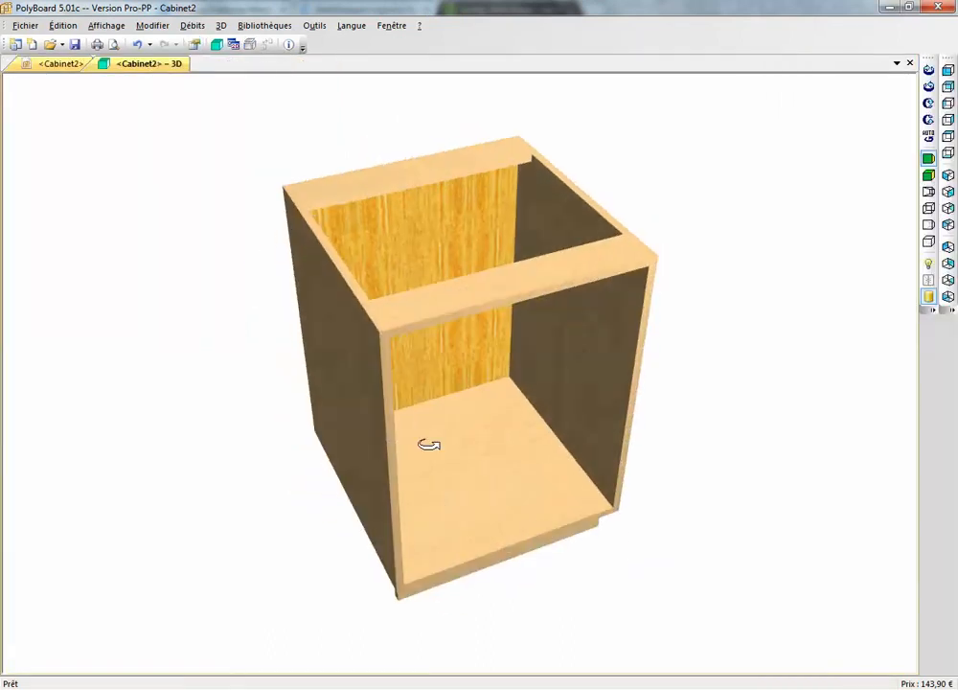
{"action": "left_click", "coordinate": [928, 224]}
{"action": "left_click_drag", "start_coordinate": [535, 542], "coordinate": [581, 389]}
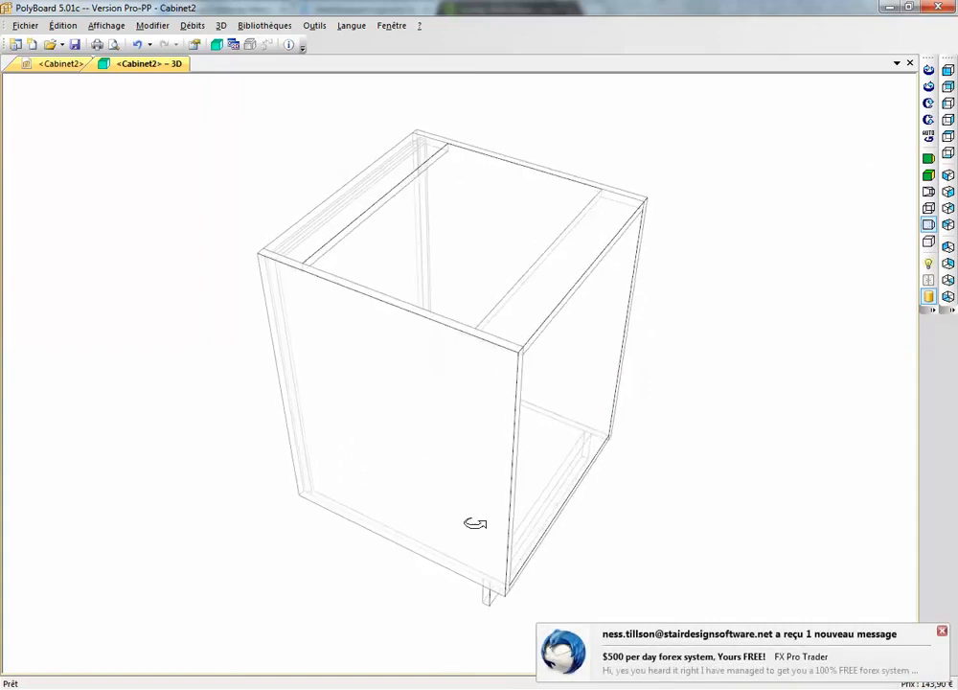
{"action": "left_click_drag", "start_coordinate": [470, 519], "coordinate": [323, 263]}
{"action": "scroll", "coordinate": [429, 287], "scroll_direction": "up", "scroll_amount": 3}
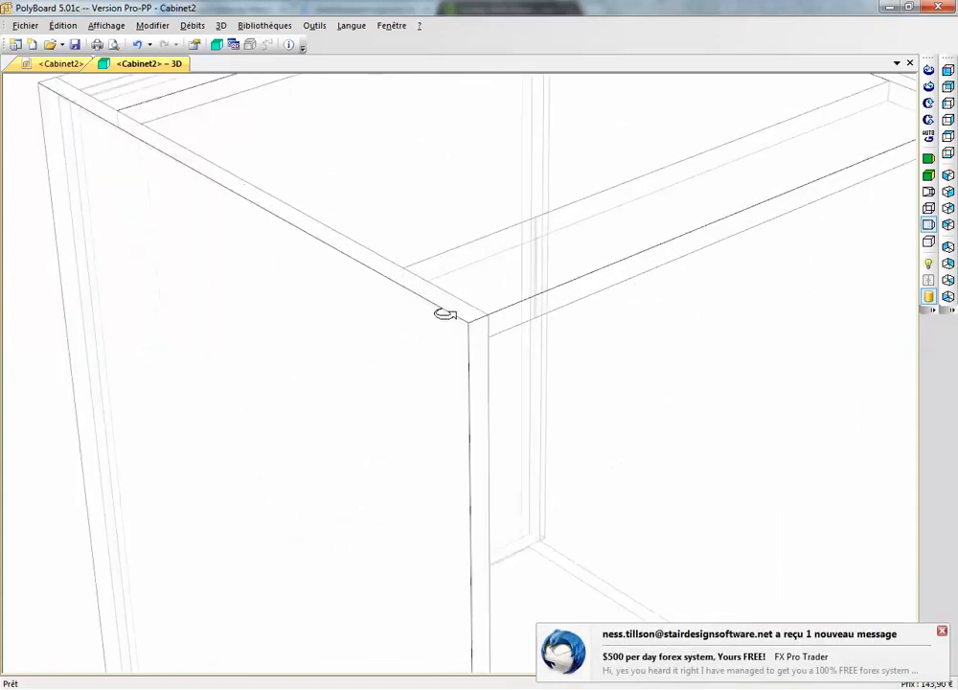
{"action": "scroll", "coordinate": [425, 311], "scroll_direction": "down", "scroll_amount": 5}
{"action": "left_click_drag", "start_coordinate": [439, 475], "coordinate": [401, 467]}
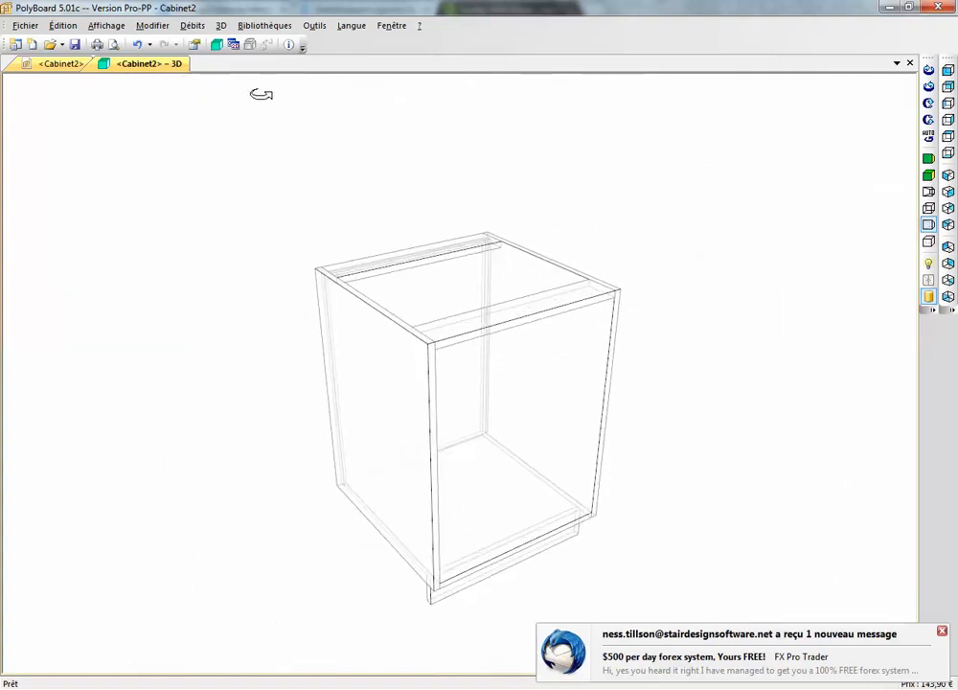
Apply the Wall_RAFIX_KD1 fixing-link sub-method to the whole cabinet
{"action": "left_click", "coordinate": [268, 27]}
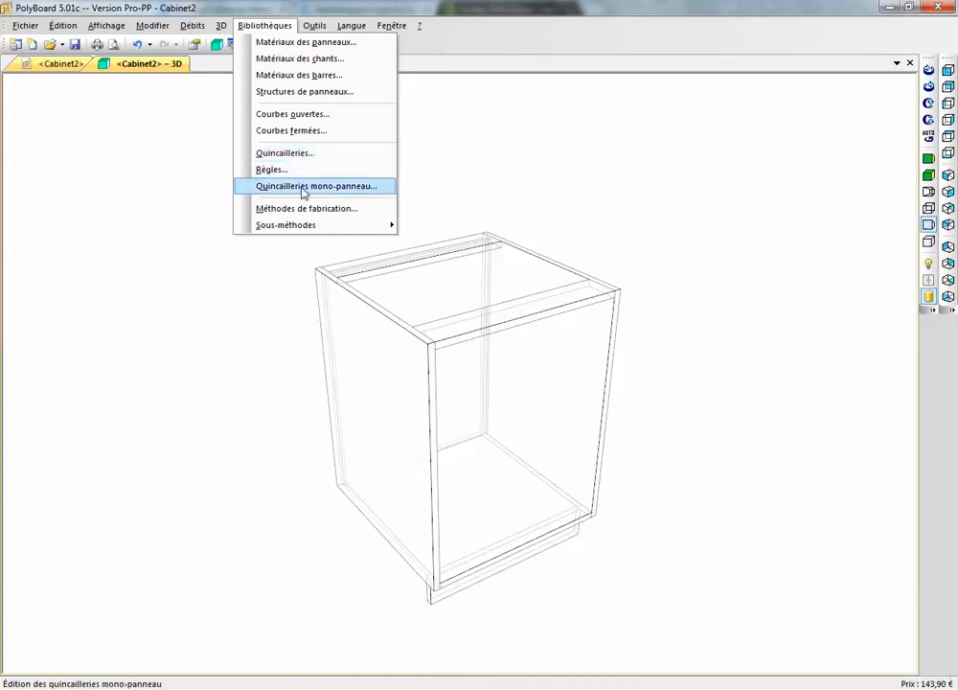
{"action": "mouse_move", "coordinate": [315, 227]}
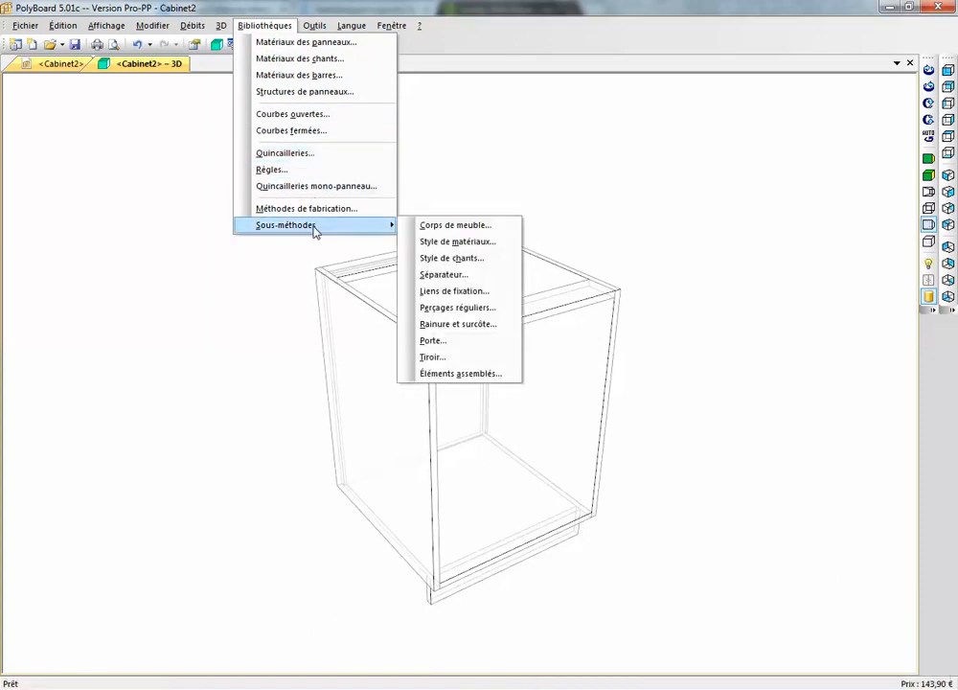
{"action": "left_click", "coordinate": [454, 291]}
{"action": "scroll", "coordinate": [343, 334], "scroll_direction": "down", "scroll_amount": 1}
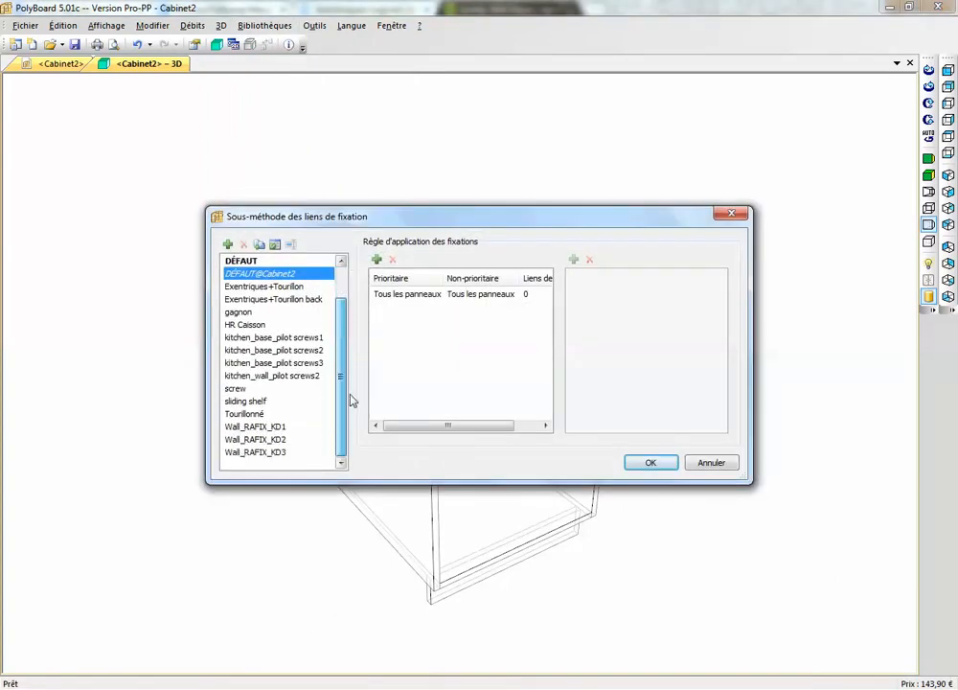
{"action": "left_click", "coordinate": [273, 438]}
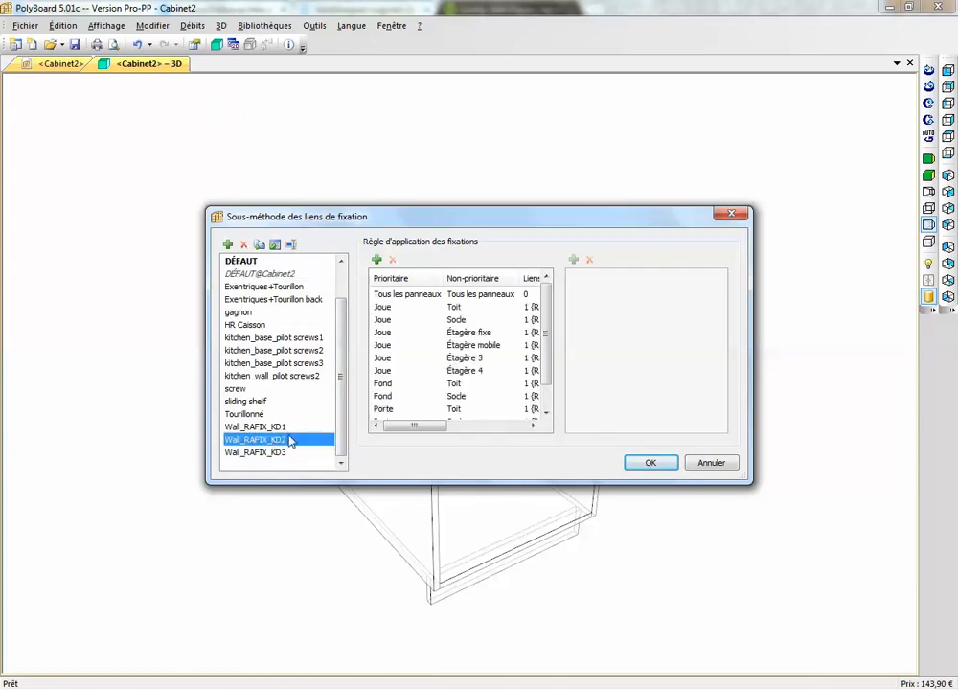
{"action": "left_click", "coordinate": [268, 426]}
{"action": "left_click", "coordinate": [651, 462]}
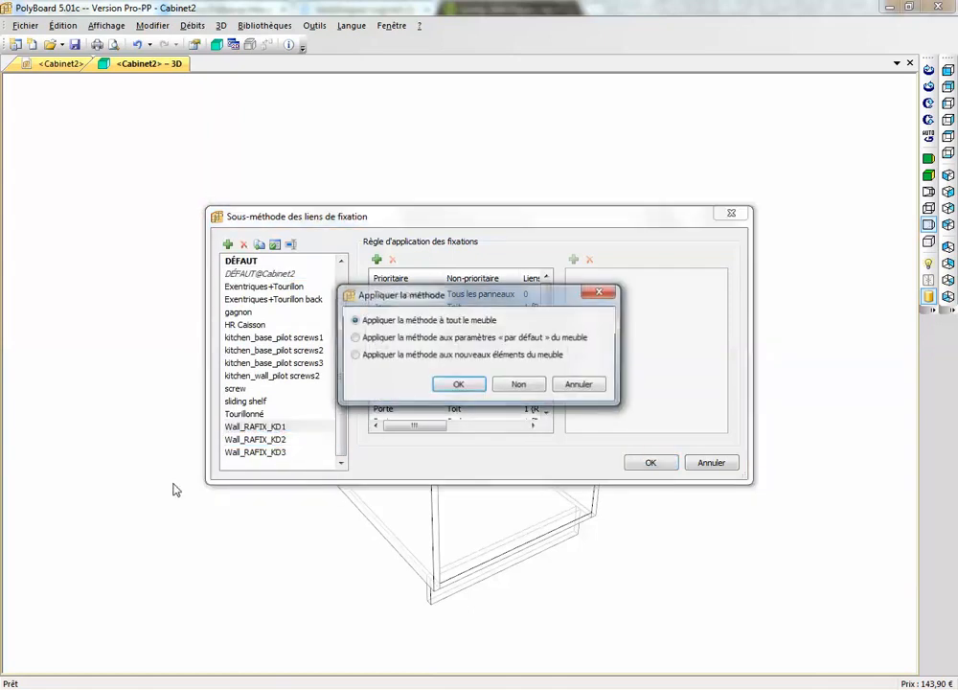
{"action": "left_click", "coordinate": [459, 384]}
Examine the fittings along the top rails and the base in the 3D wireframe view
{"action": "left_click_drag", "start_coordinate": [296, 331], "coordinate": [393, 389]}
{"action": "scroll", "coordinate": [397, 487], "scroll_direction": "up", "scroll_amount": 5}
{"action": "left_click_drag", "start_coordinate": [376, 538], "coordinate": [291, 512]}
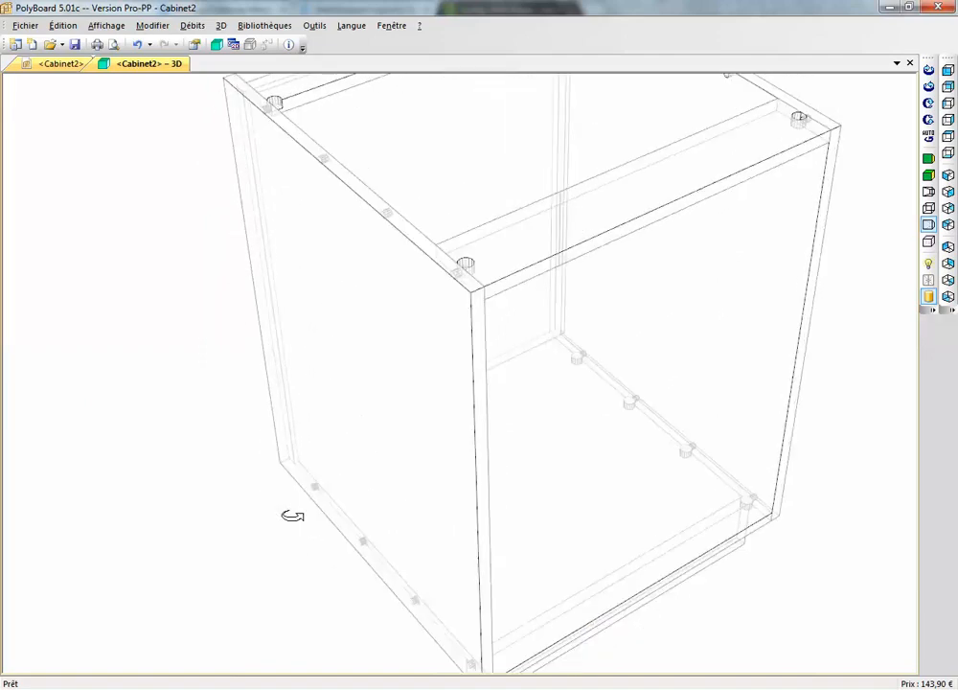
{"action": "scroll", "coordinate": [475, 352], "scroll_direction": "down", "scroll_amount": 5}
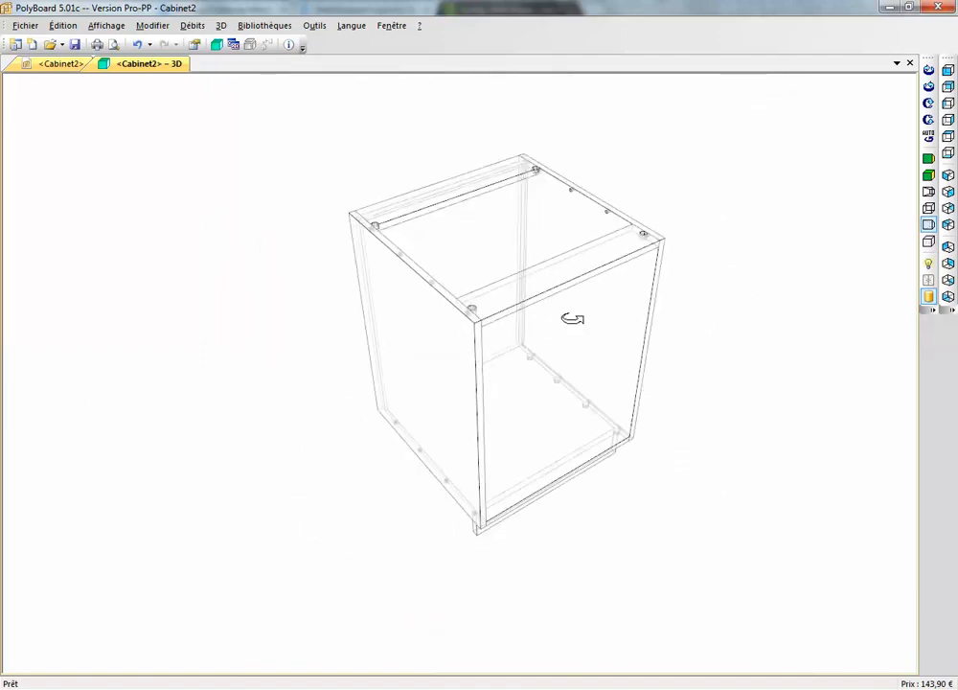
{"action": "scroll", "coordinate": [399, 391], "scroll_direction": "up", "scroll_amount": 5}
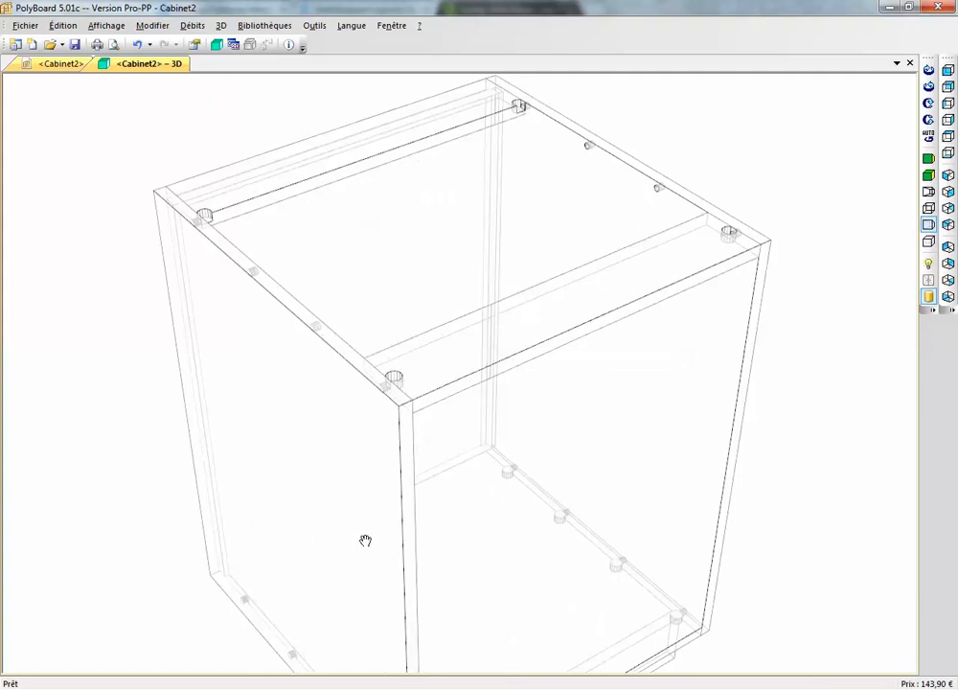
{"action": "middle_click_drag", "start_coordinate": [366, 540], "coordinate": [335, 441]}
{"action": "scroll", "coordinate": [355, 469], "scroll_direction": "down", "scroll_amount": 2}
{"action": "scroll", "coordinate": [358, 449], "scroll_direction": "down", "scroll_amount": 3}
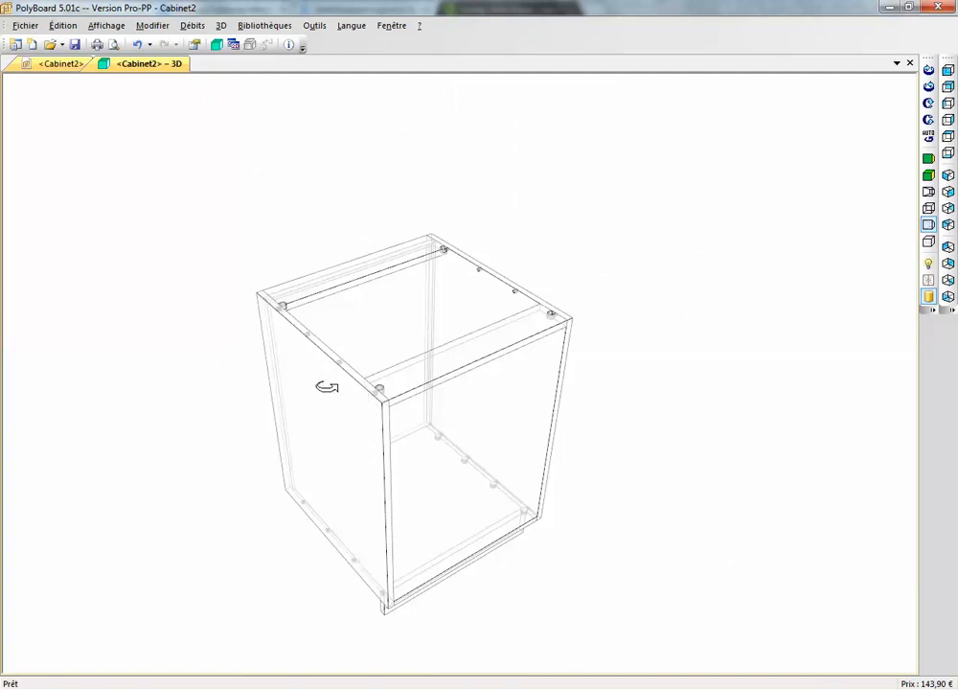
{"action": "scroll", "coordinate": [271, 278], "scroll_direction": "up", "scroll_amount": 3}
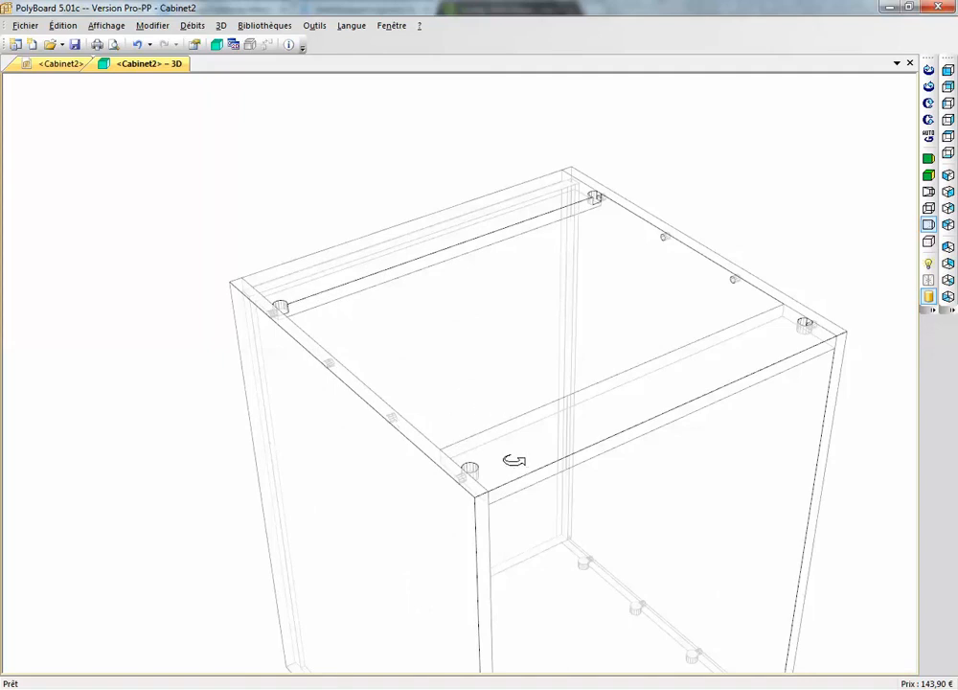
Set the rule of the fixing link between the cabinet's top and its left side panel to 50-50
{"action": "left_click", "coordinate": [40, 72]}
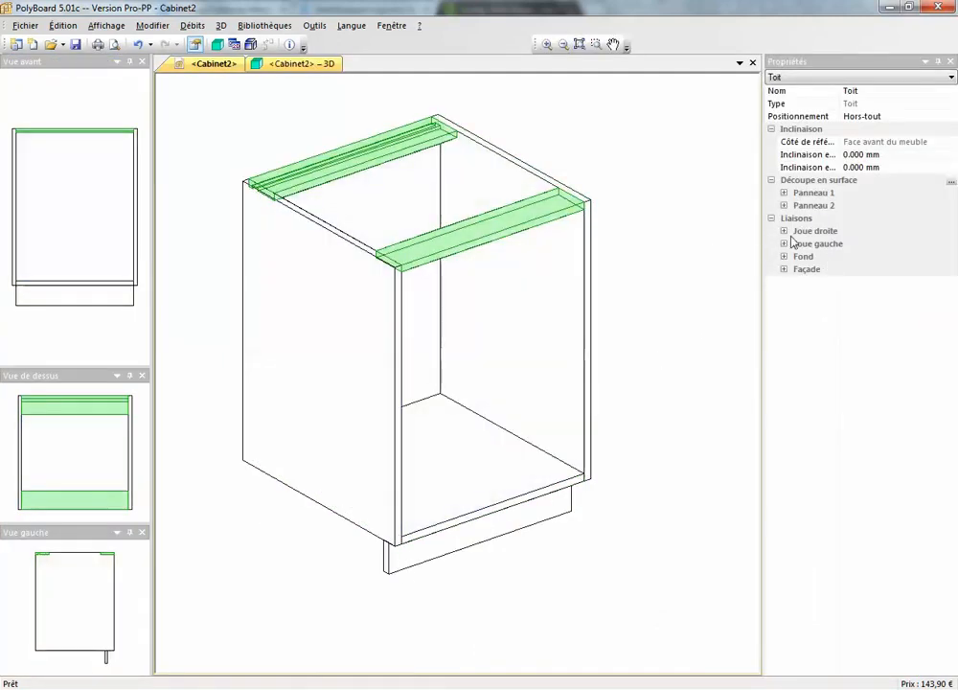
{"action": "left_click", "coordinate": [784, 231]}
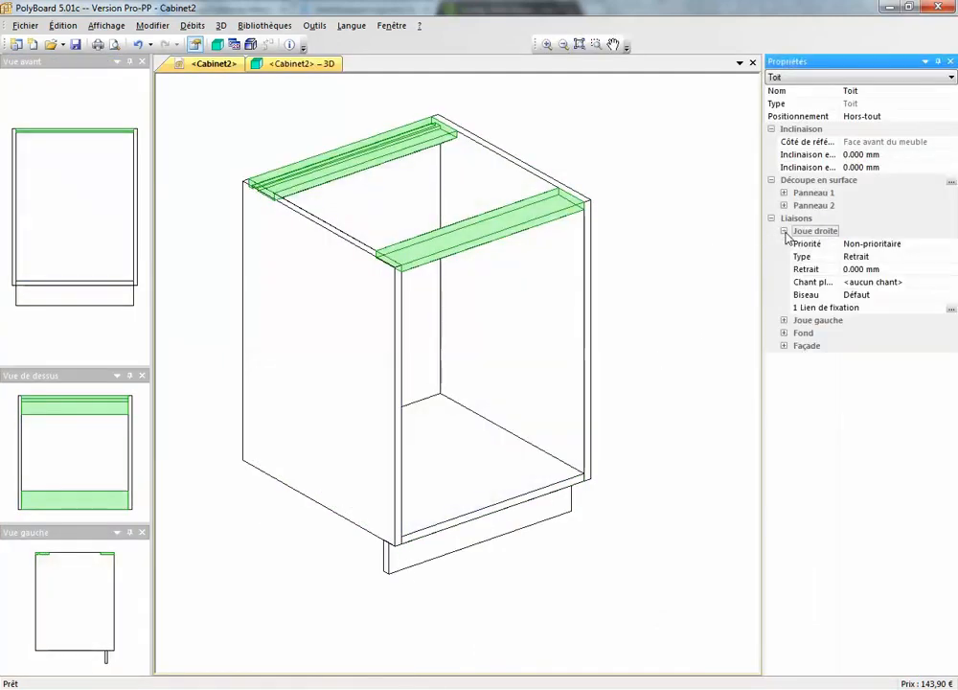
{"action": "left_click", "coordinate": [783, 320]}
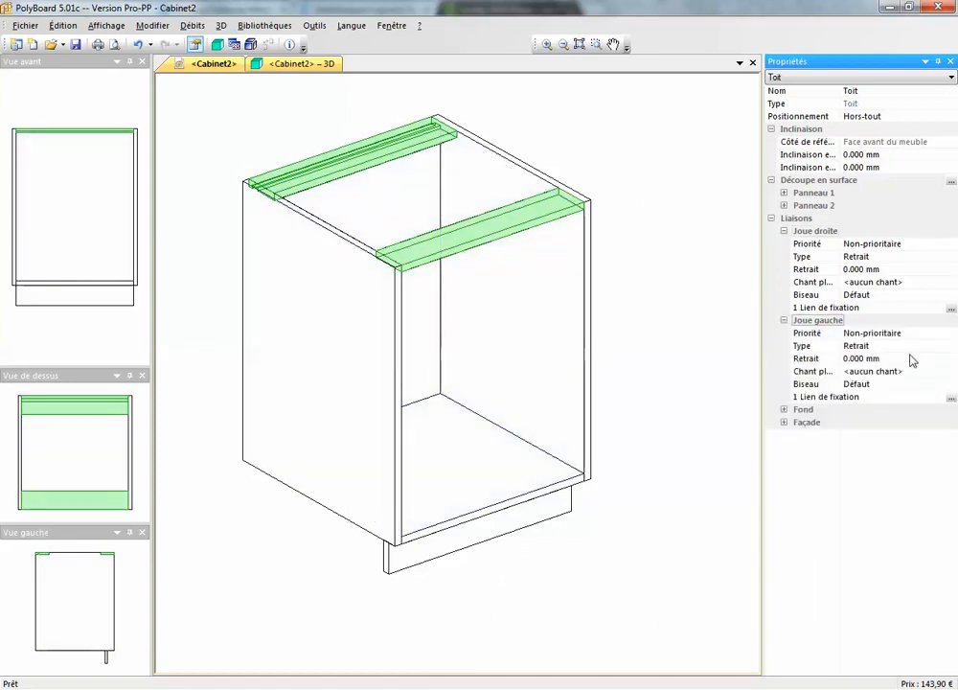
{"action": "left_click", "coordinate": [950, 396]}
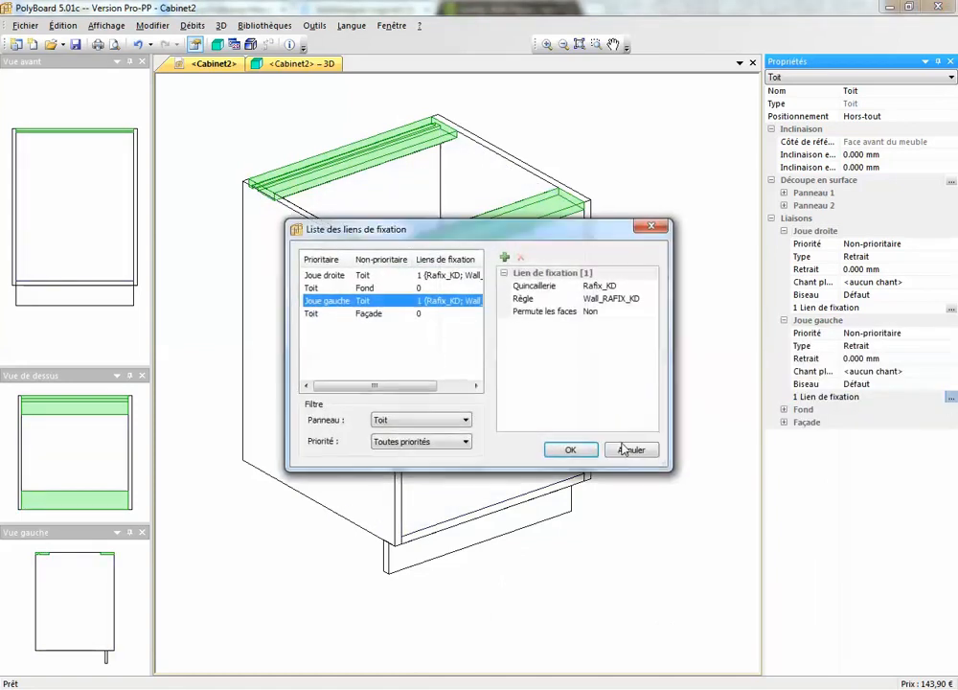
{"action": "left_click", "coordinate": [614, 299]}
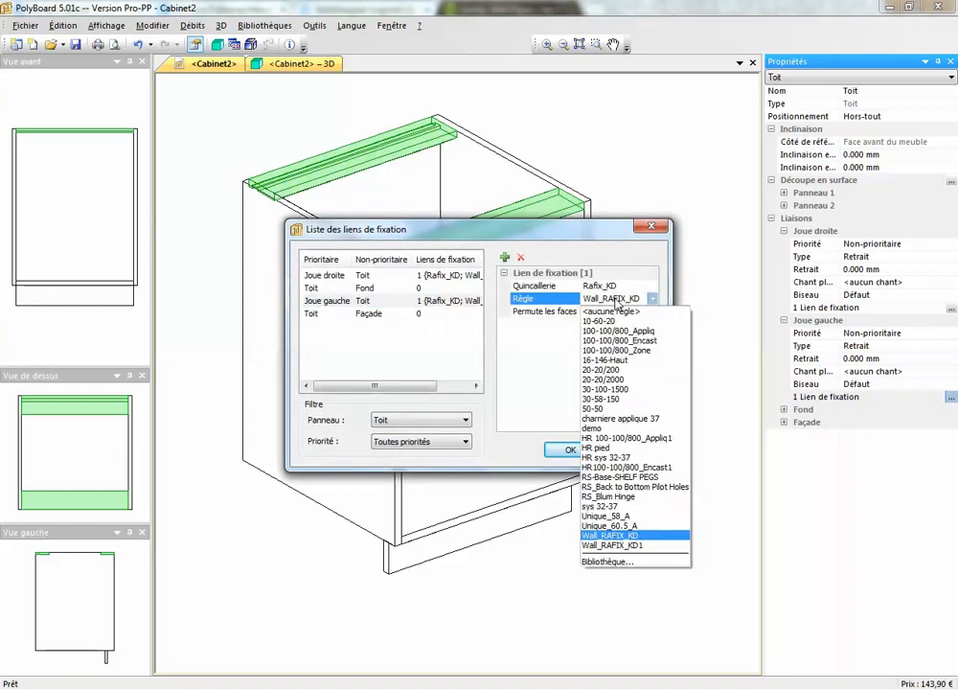
{"action": "left_click", "coordinate": [616, 300]}
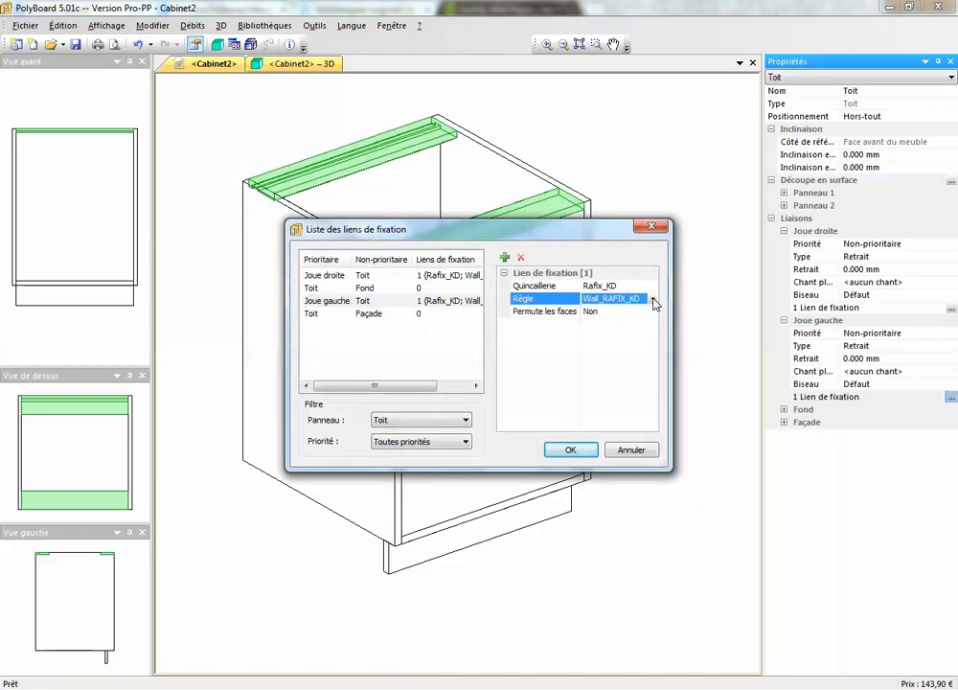
{"action": "left_click", "coordinate": [652, 300]}
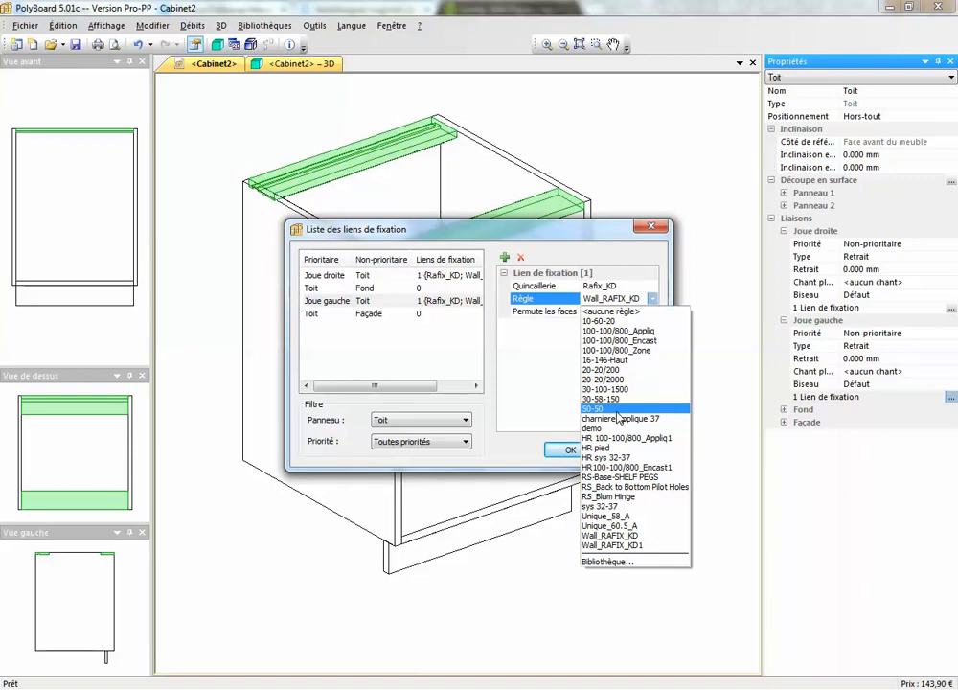
{"action": "left_click", "coordinate": [618, 412]}
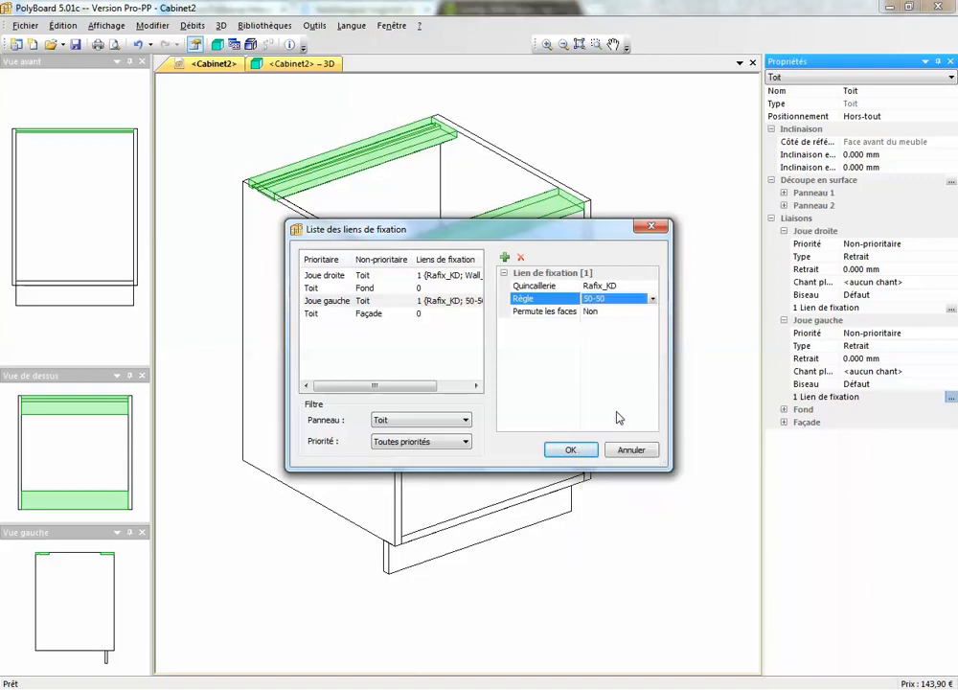
{"action": "left_click", "coordinate": [572, 449]}
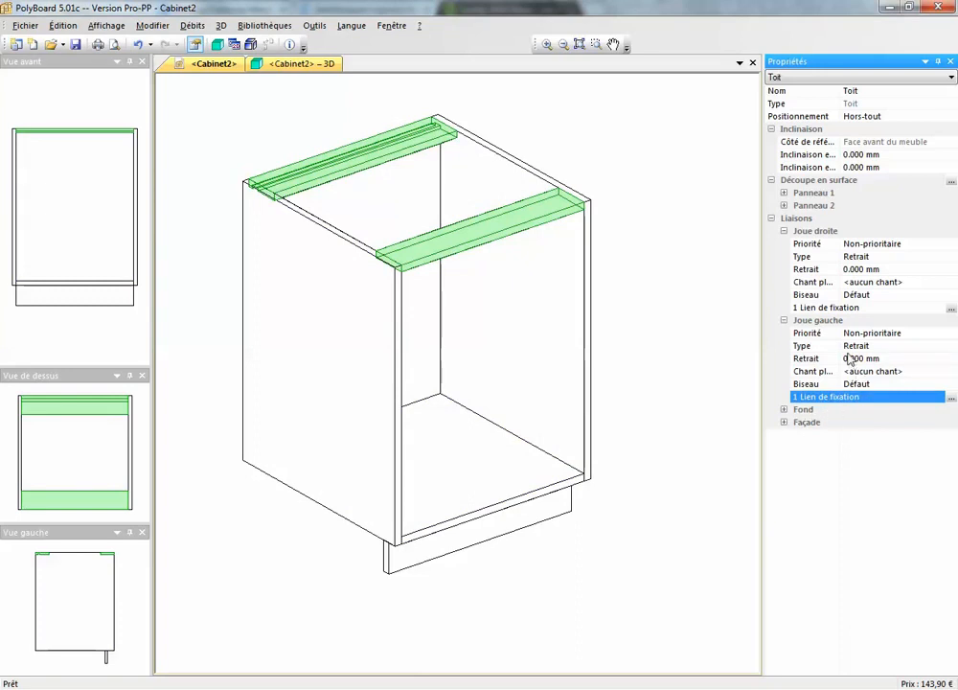
Set the rule of the top's fixing link with the right side panel to 50-50 and inspect the fittings in 3D
{"action": "left_click", "coordinate": [949, 307]}
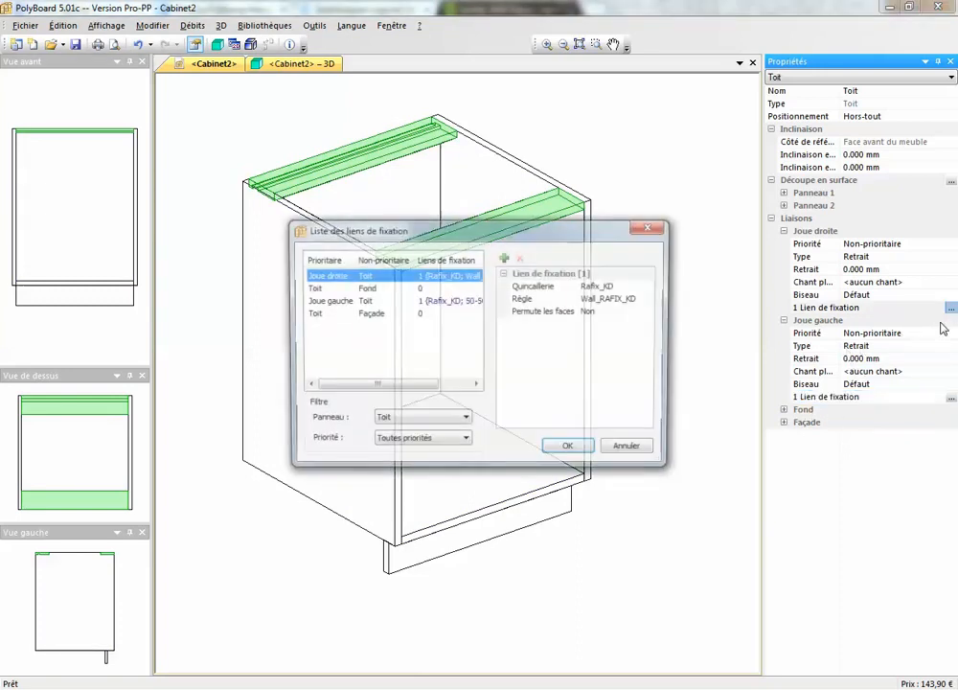
{"action": "left_click", "coordinate": [645, 304]}
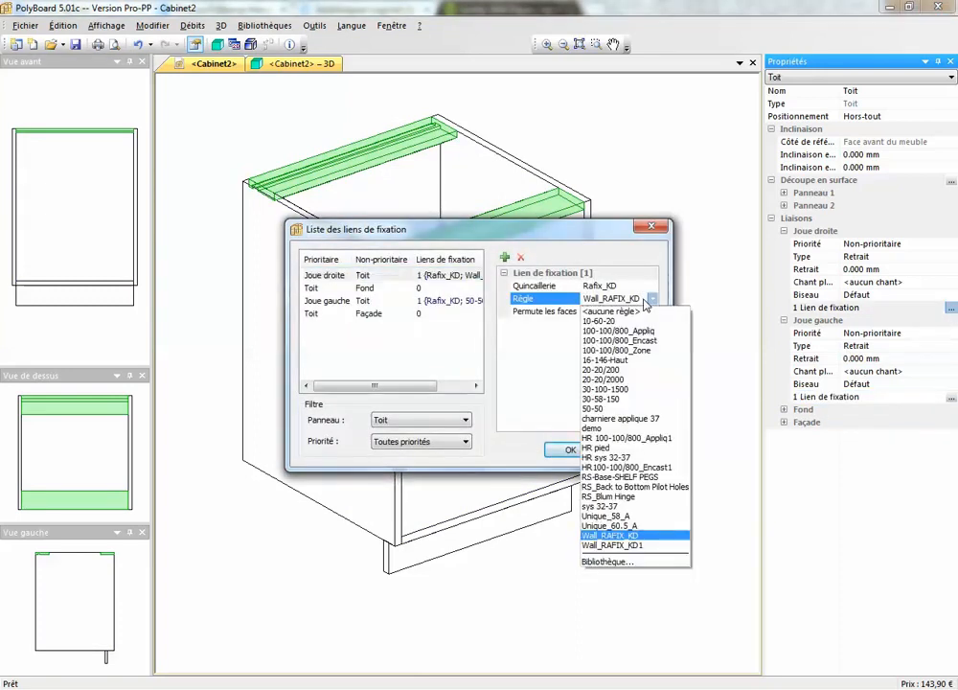
{"action": "left_click", "coordinate": [641, 401]}
{"action": "left_click", "coordinate": [570, 450]}
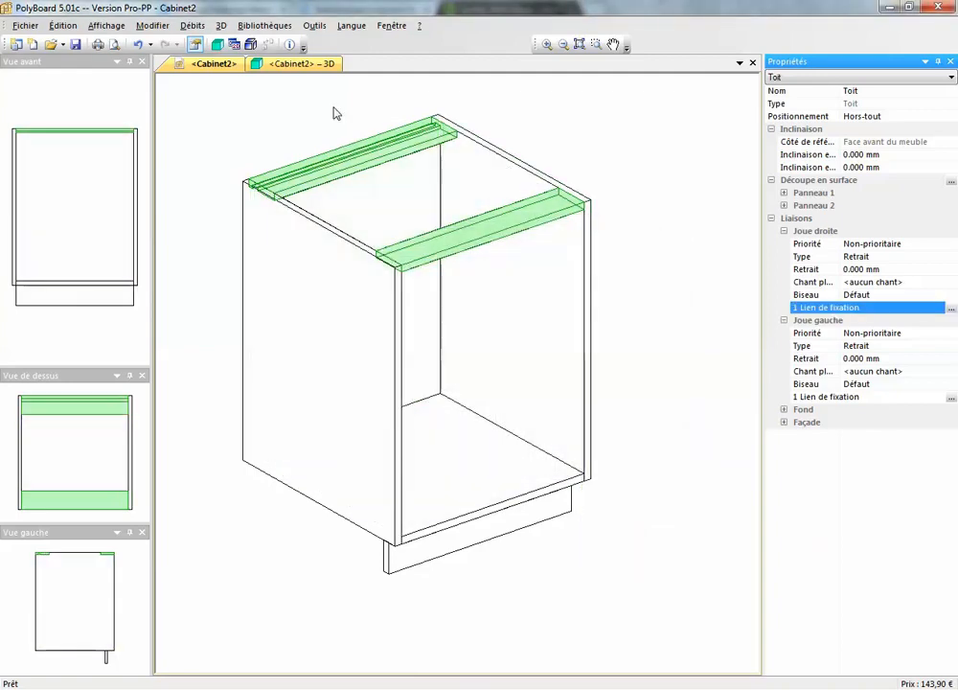
{"action": "left_click", "coordinate": [321, 64]}
{"action": "left_click_drag", "start_coordinate": [523, 384], "coordinate": [562, 435]}
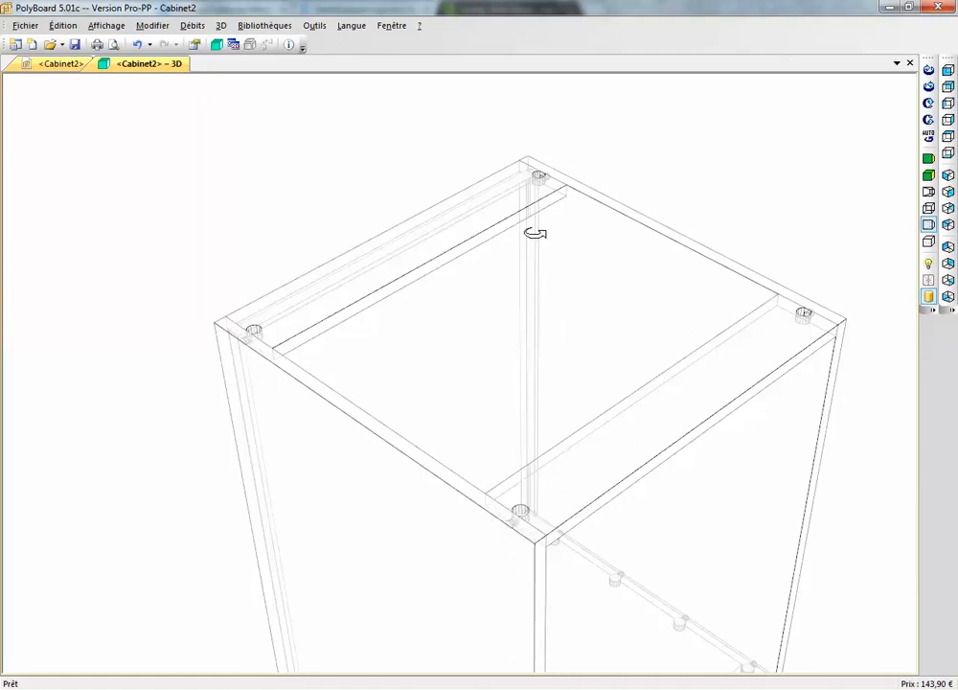
{"action": "scroll", "coordinate": [713, 412], "scroll_direction": "down", "scroll_amount": 4}
{"action": "left_click_drag", "start_coordinate": [678, 573], "coordinate": [645, 518]}
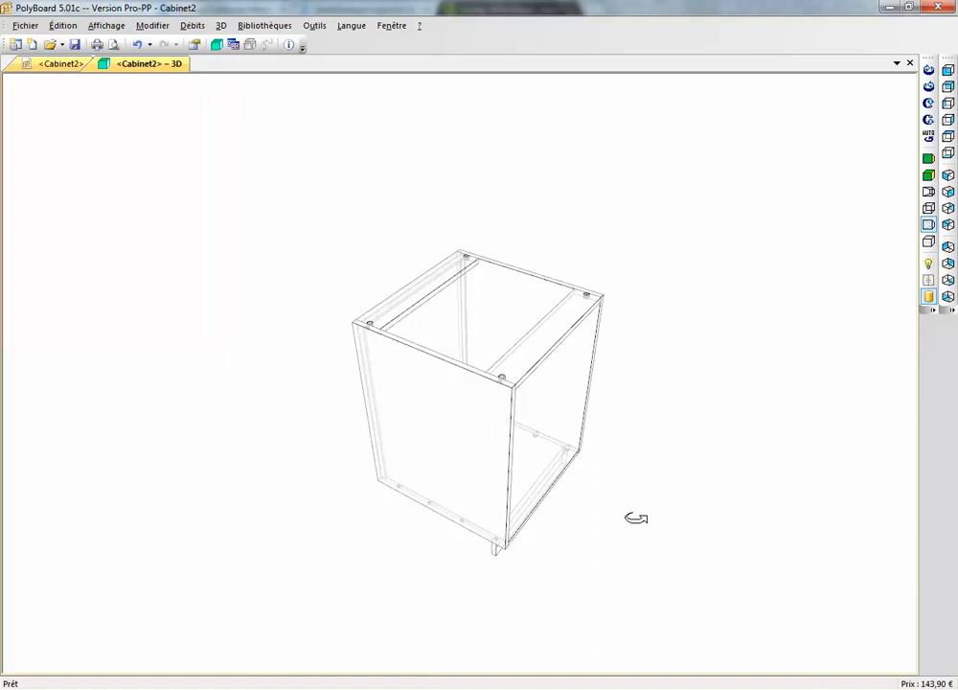
Set the overall depth of the cabinet to 800 mm
{"action": "left_click", "coordinate": [60, 63]}
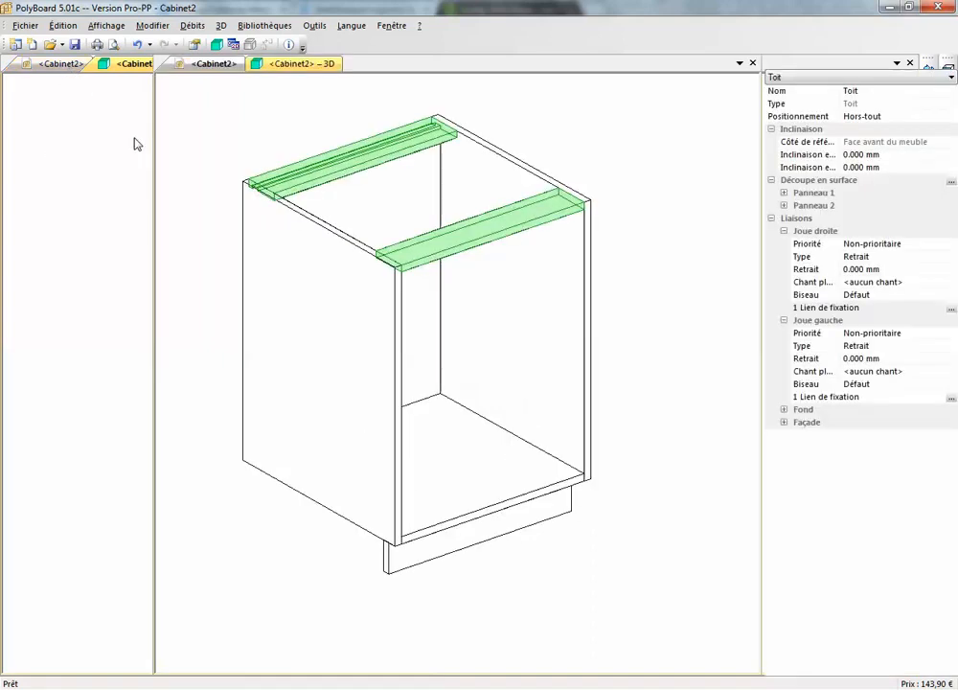
{"action": "left_click", "coordinate": [740, 208]}
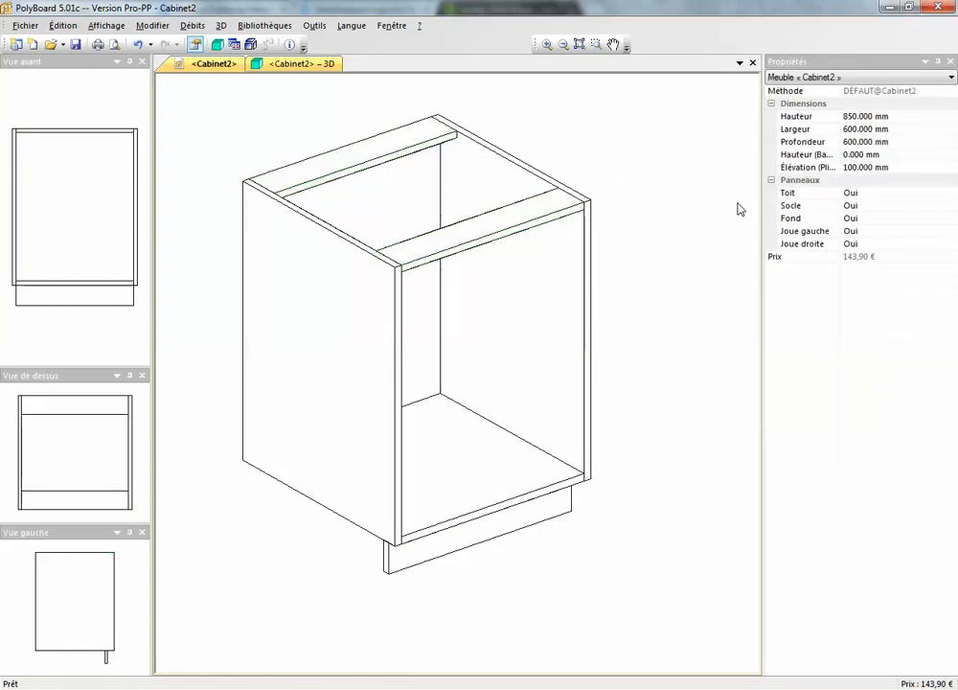
{"action": "left_click", "coordinate": [920, 140]}
{"action": "left_click_drag", "start_coordinate": [920, 141], "coordinate": [829, 141]}
{"action": "type", "text": "800"}
{"action": "key", "text": "Return"}
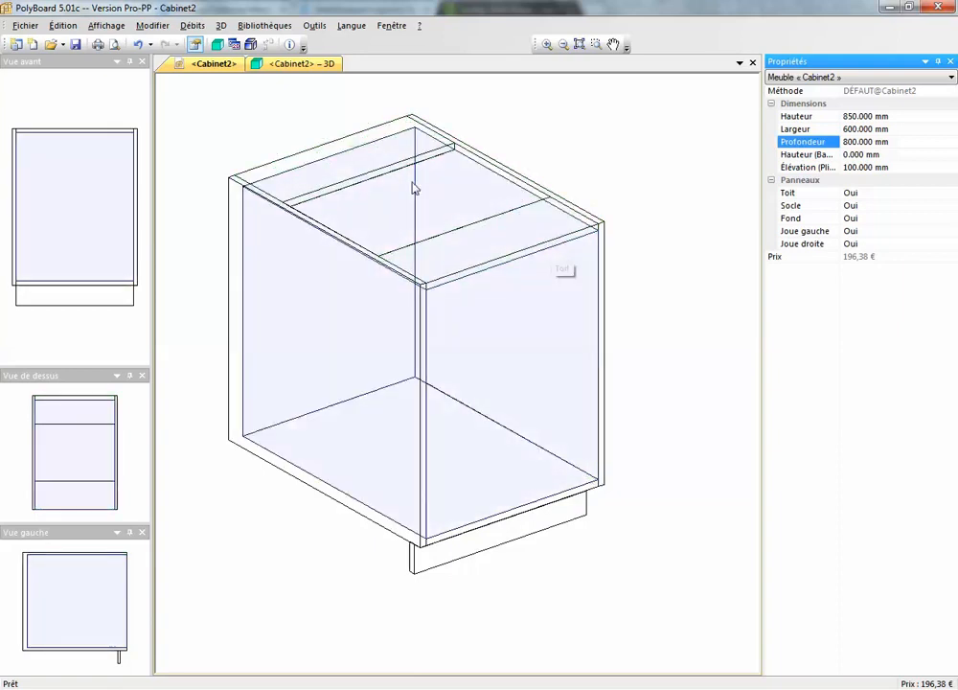
Check the dimensions of the top's two panels and remove the surface split, leaving only Panneau 1
{"action": "left_click", "coordinate": [556, 240]}
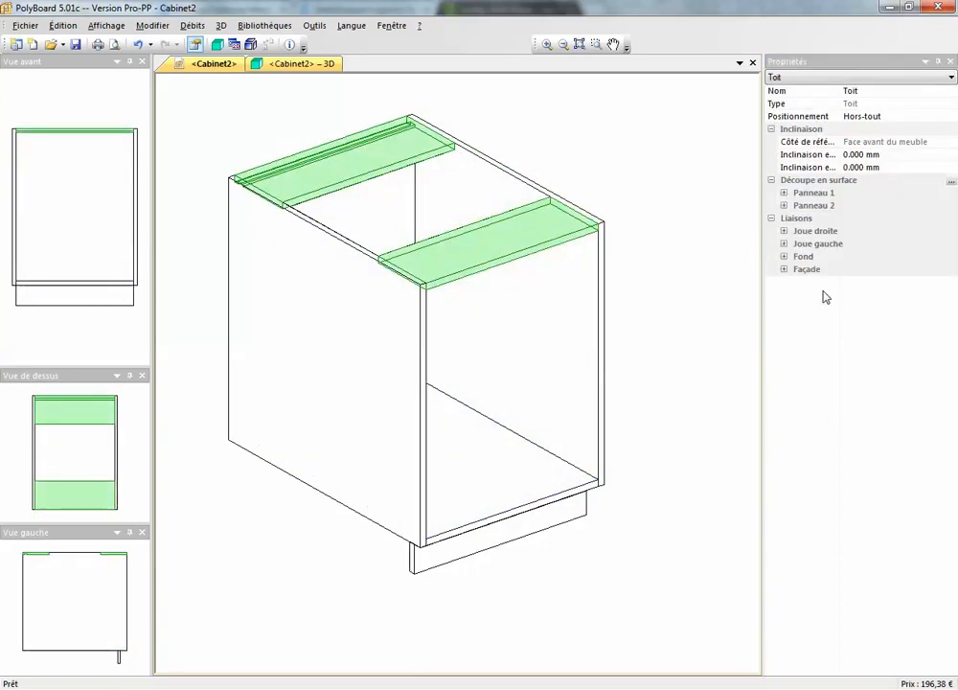
{"action": "left_click", "coordinate": [785, 193]}
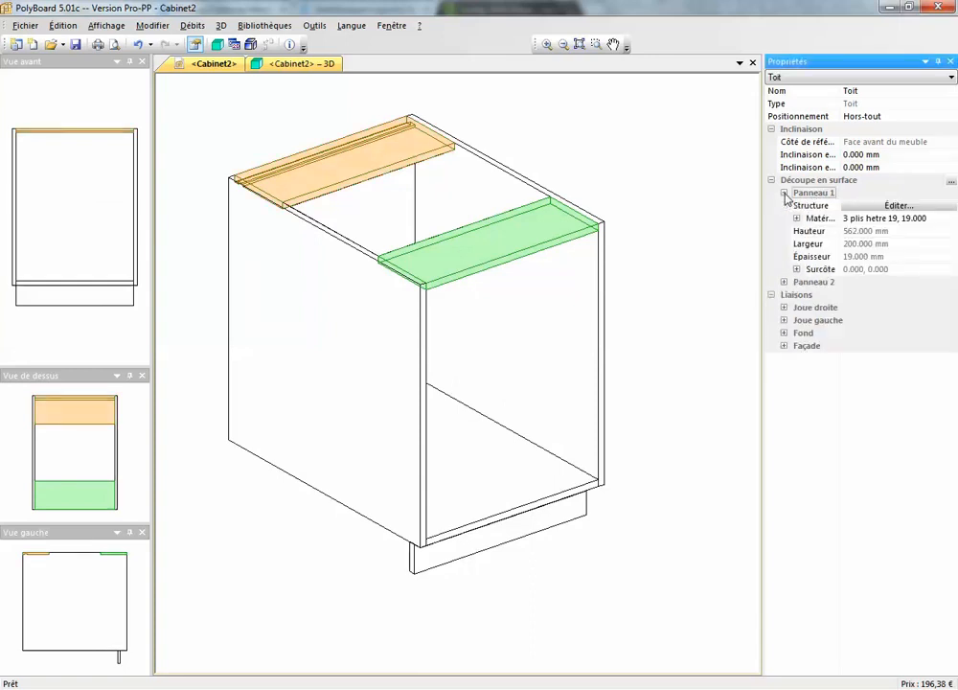
{"action": "left_click", "coordinate": [784, 282]}
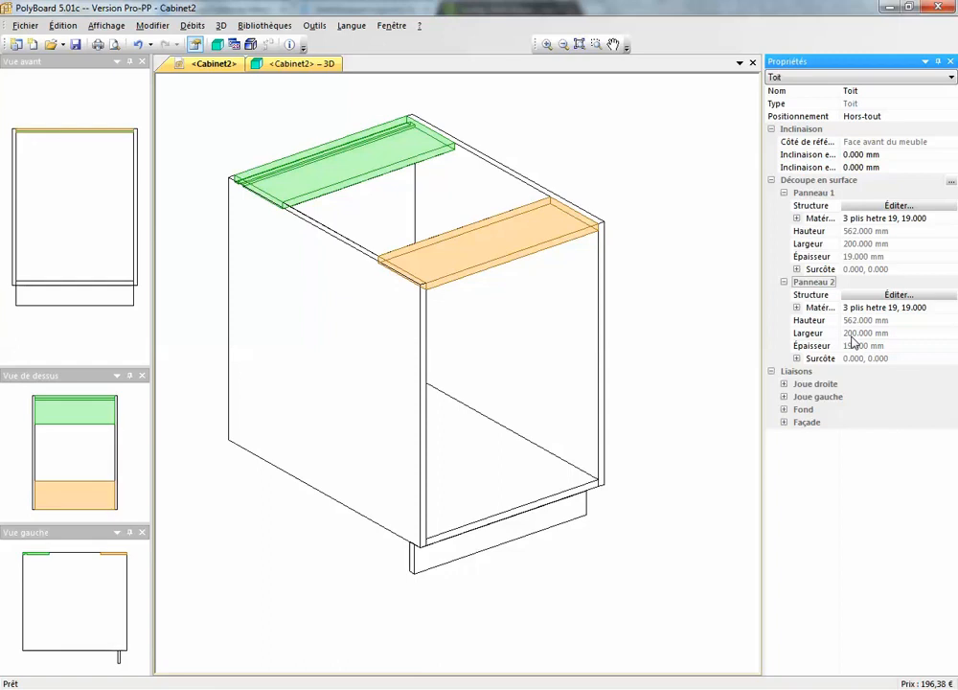
{"action": "left_click", "coordinate": [951, 181]}
{"action": "left_click", "coordinate": [804, 196]}
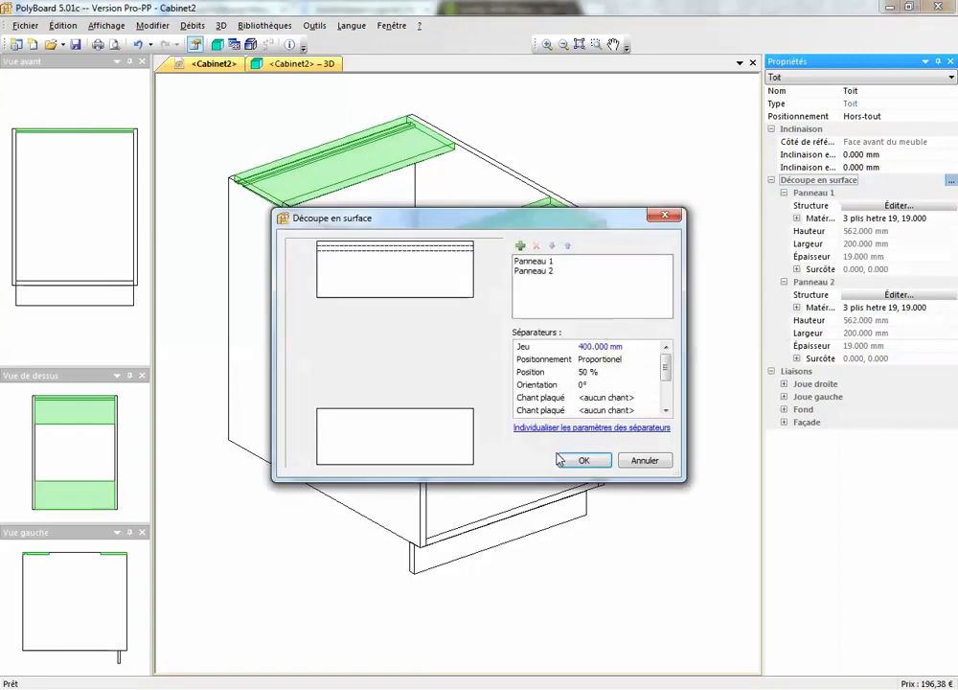
{"action": "left_click", "coordinate": [533, 271]}
{"action": "left_click", "coordinate": [520, 245]}
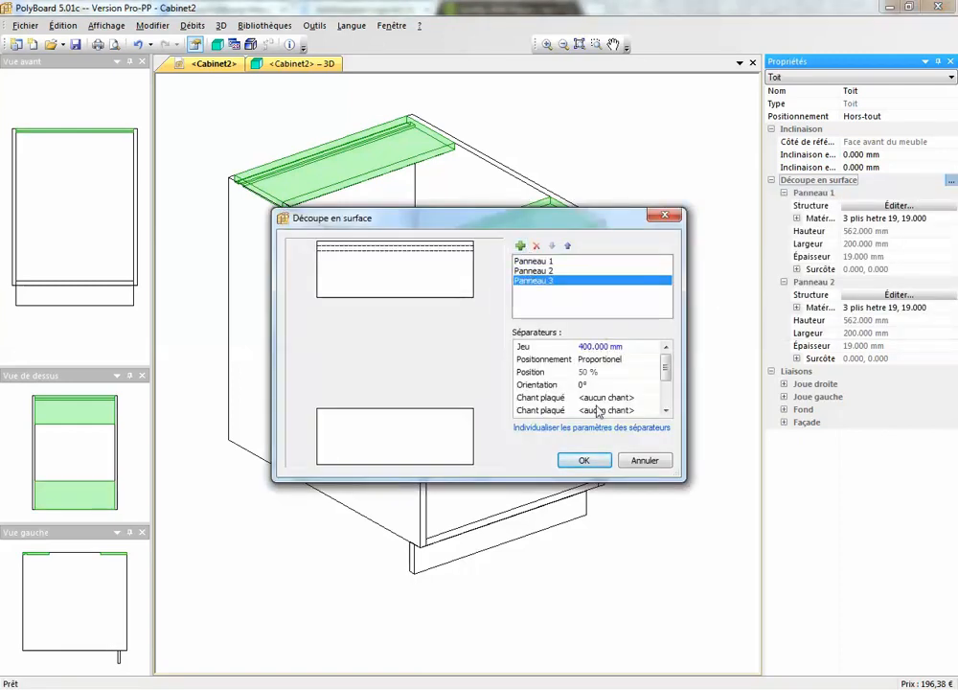
{"action": "left_click", "coordinate": [537, 245]}
{"action": "left_click", "coordinate": [536, 245]}
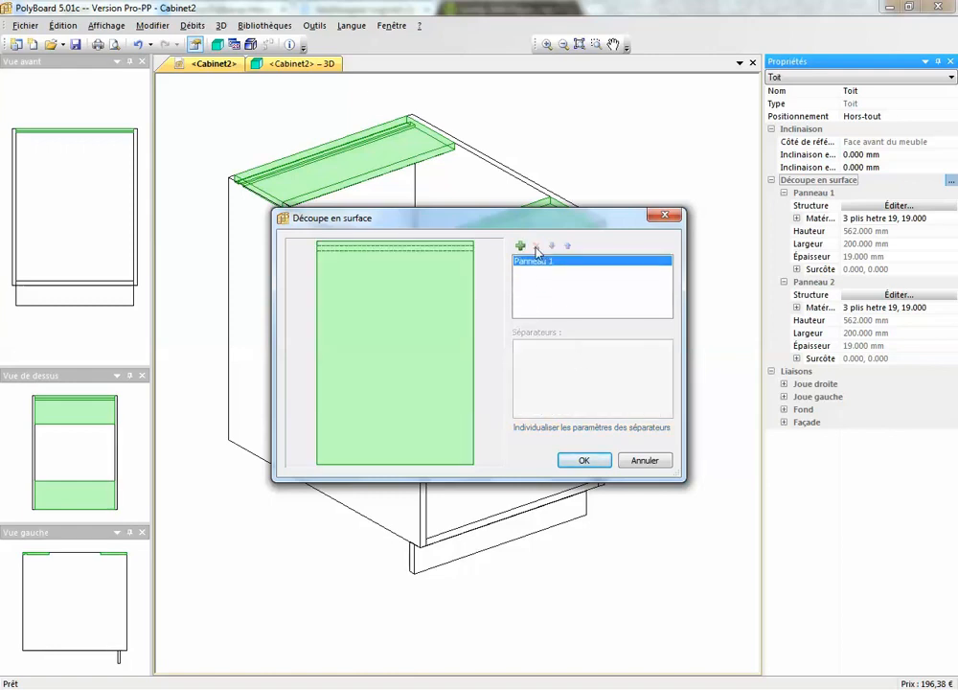
{"action": "left_click", "coordinate": [584, 460]}
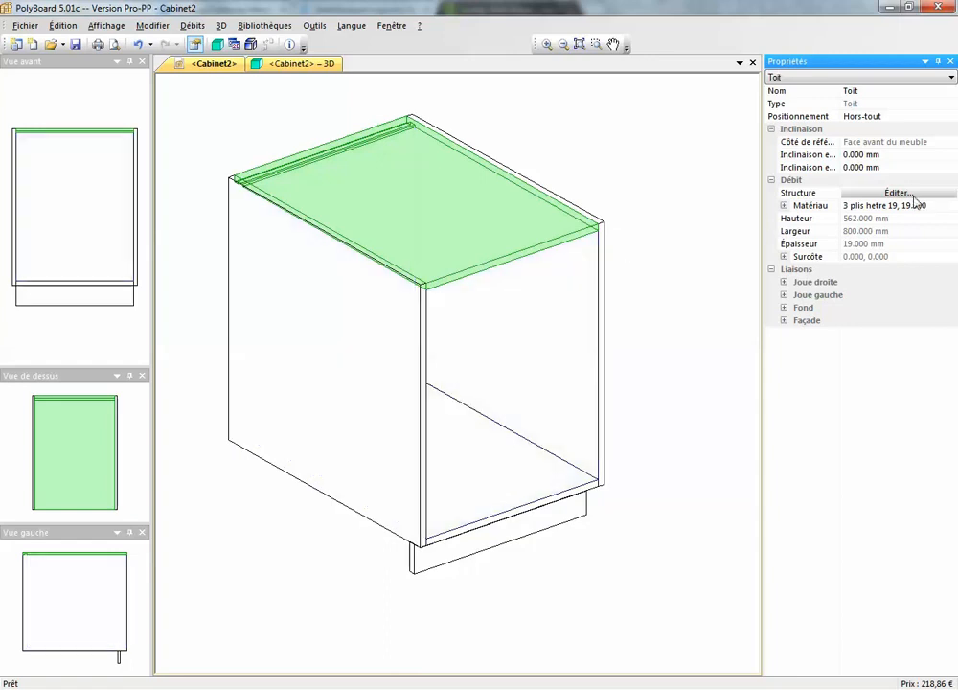
Add an internal machining to the cabinet's top panel and set its shape to Rectangle
{"action": "left_click", "coordinate": [900, 192]}
{"action": "left_click", "coordinate": [802, 241]}
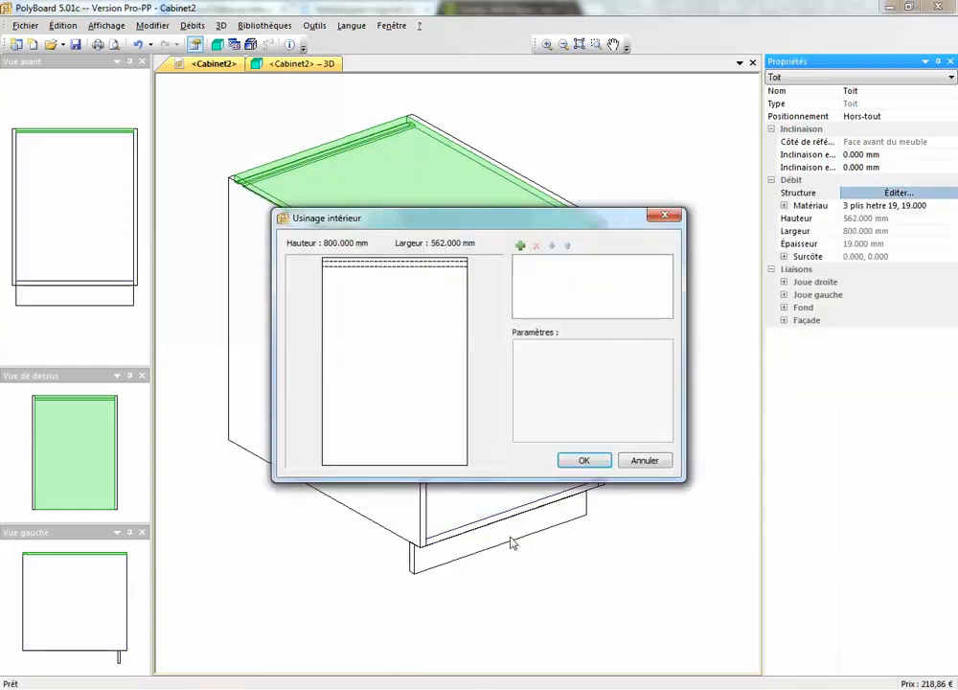
{"action": "left_click", "coordinate": [521, 245]}
{"action": "left_click", "coordinate": [640, 371]}
{"action": "left_click", "coordinate": [640, 359]}
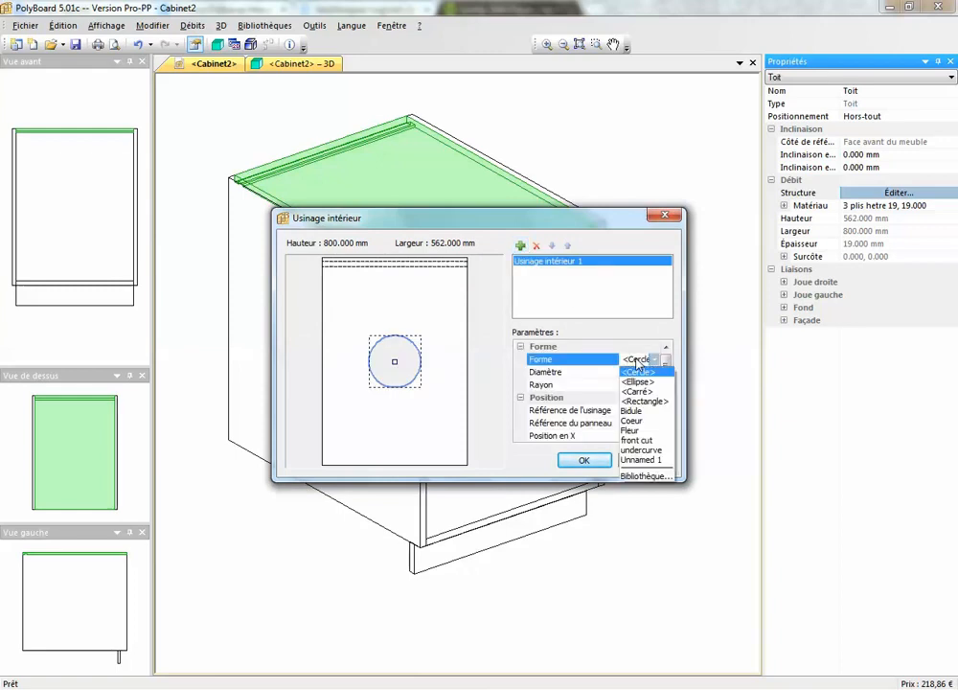
{"action": "left_click", "coordinate": [644, 403]}
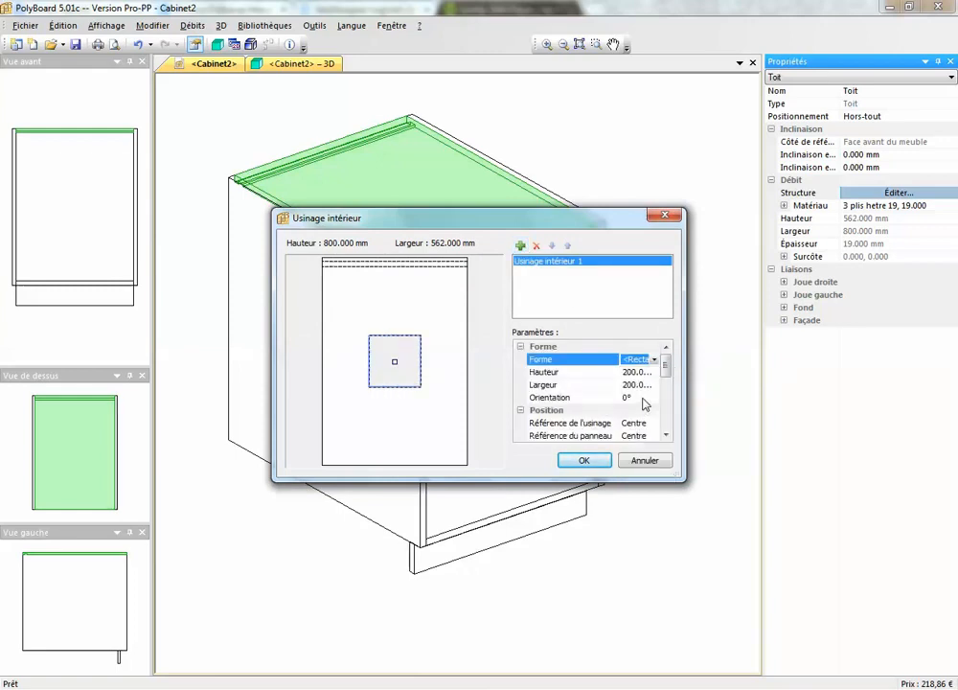
Set the rectangular machining's height to 100 mm and its width to 1000 mm
{"action": "left_click", "coordinate": [637, 371]}
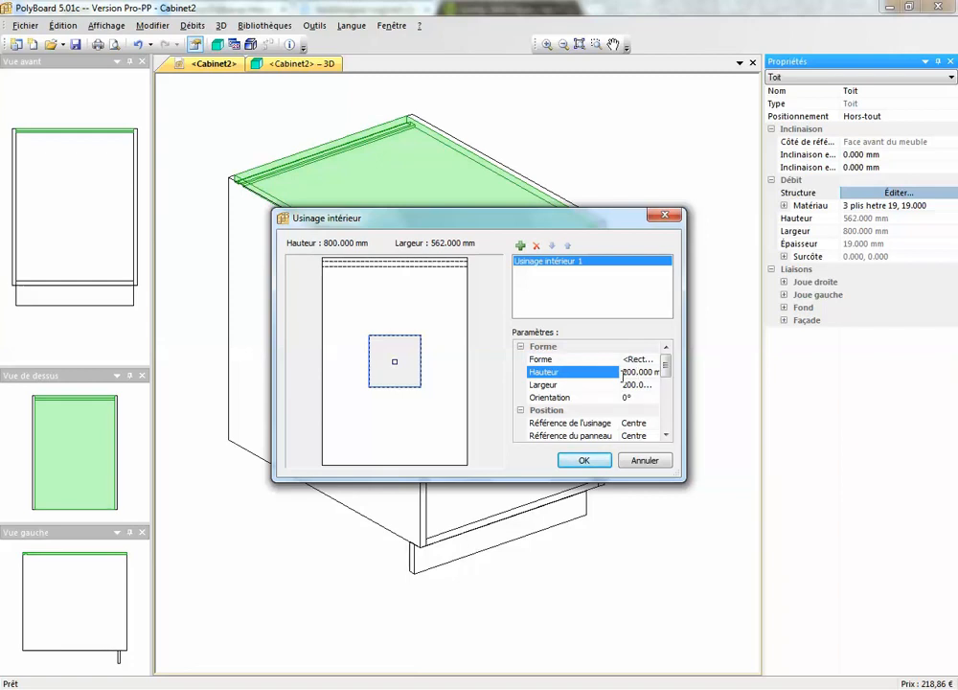
{"action": "left_click_drag", "start_coordinate": [636, 372], "coordinate": [683, 380]}
{"action": "type", "text": "100"}
{"action": "left_click", "coordinate": [649, 384]}
{"action": "left_click", "coordinate": [649, 384]}
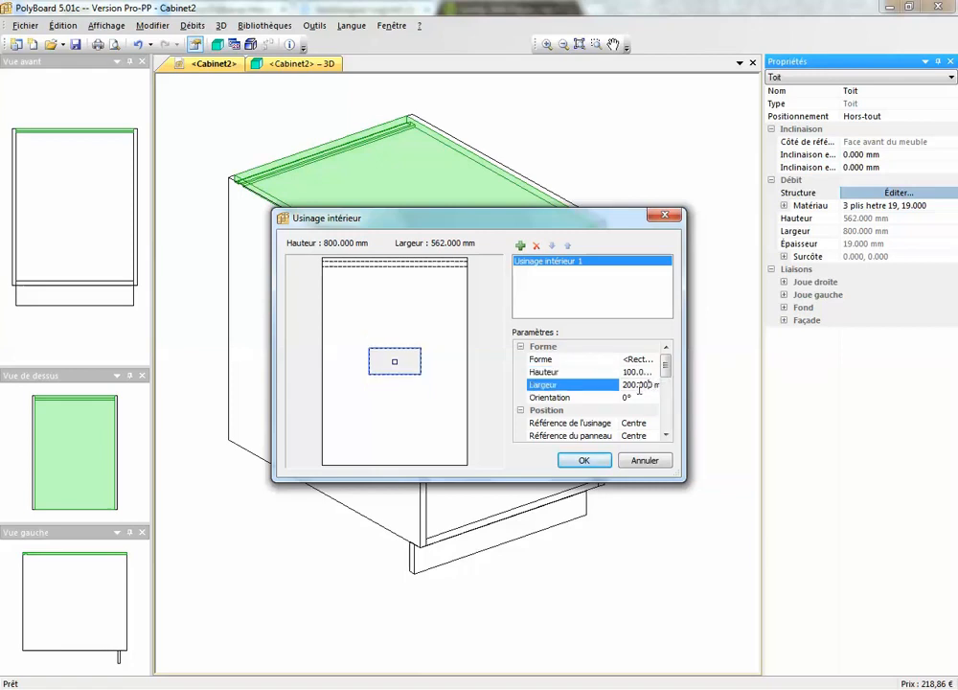
{"action": "left_click_drag", "start_coordinate": [646, 385], "coordinate": [684, 386]}
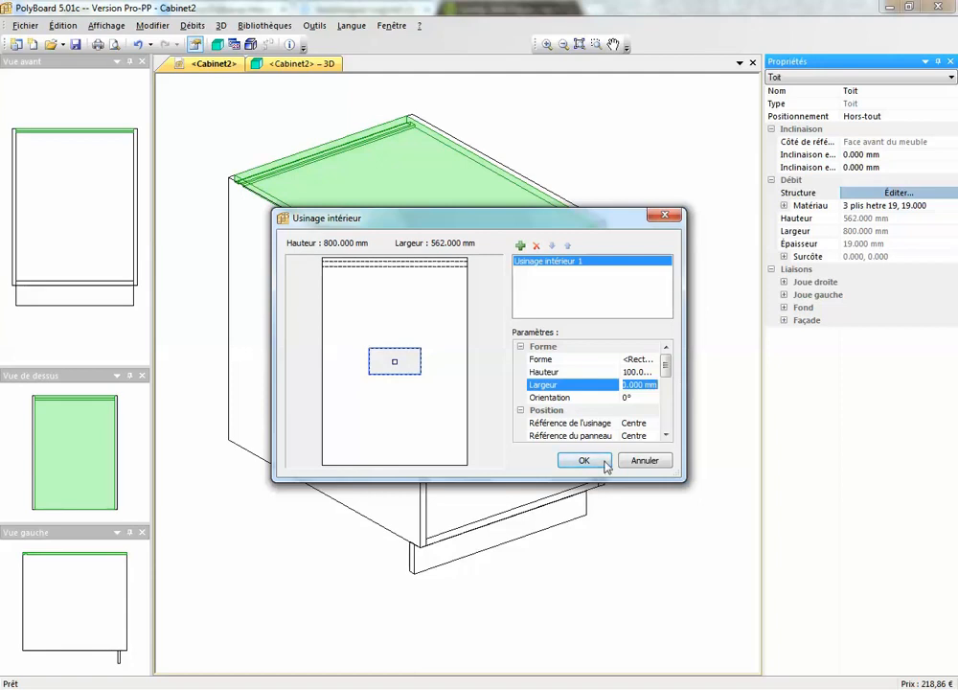
{"action": "type", "text": "1000"}
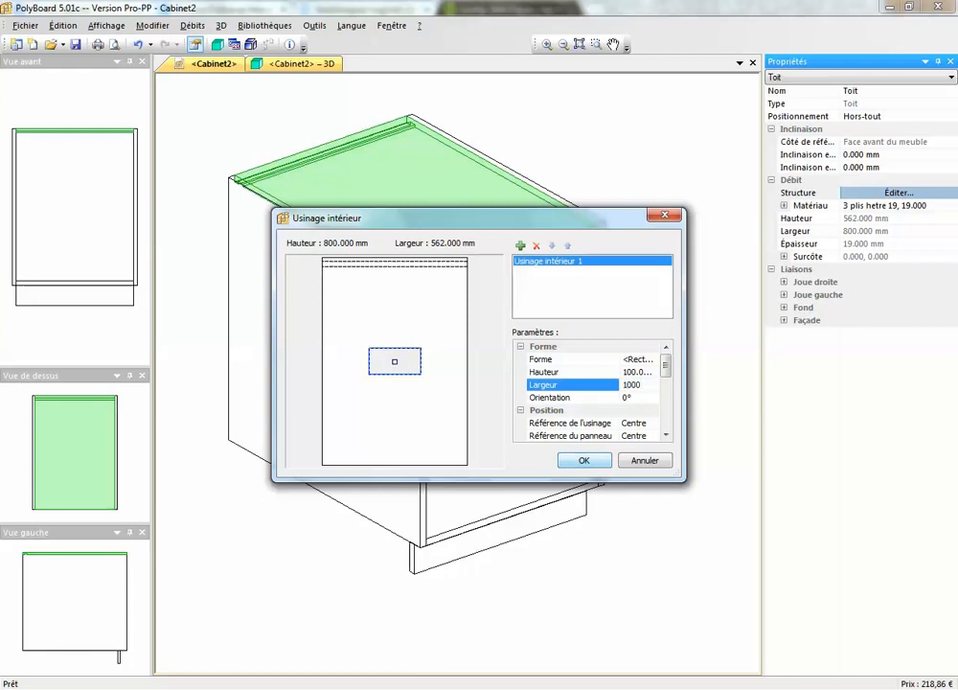
{"action": "key", "text": "Return"}
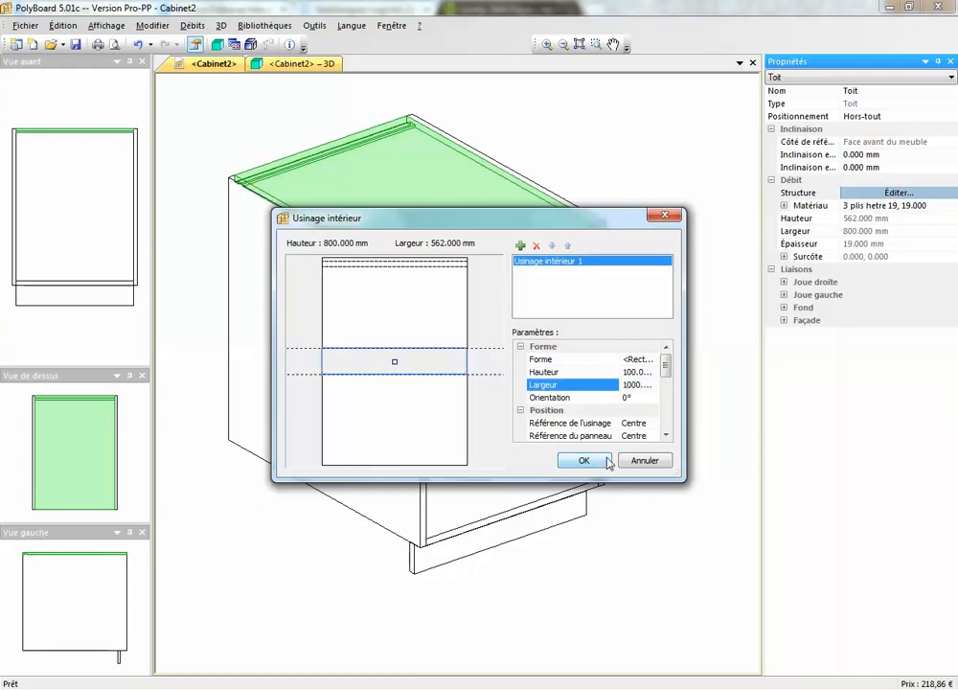
Set both the machining reference and the panel reference of the first rectangular machining to top centre
{"action": "left_click", "coordinate": [666, 370]}
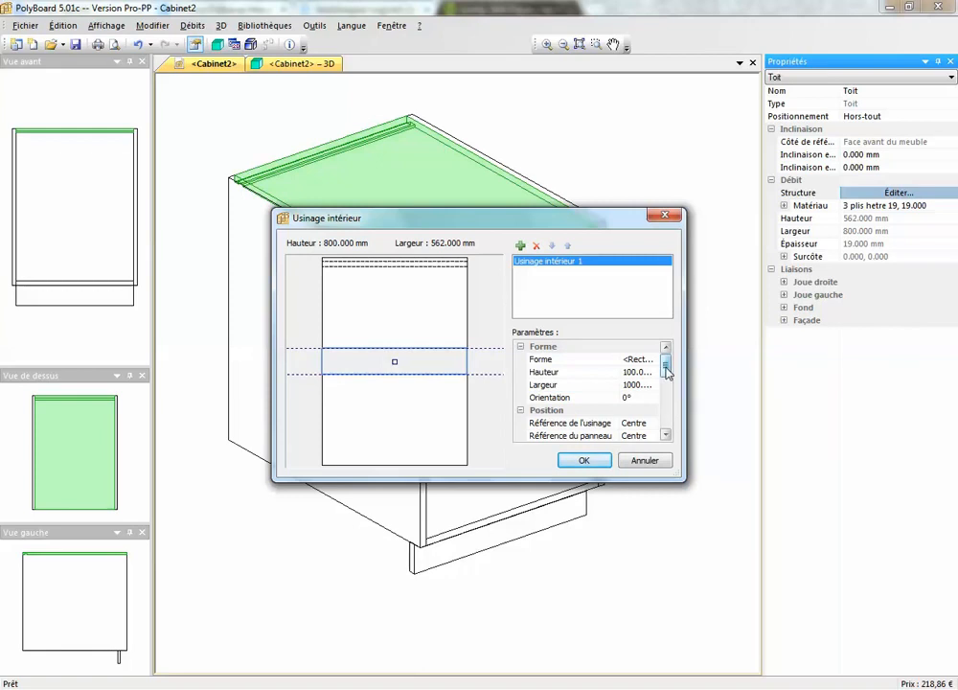
{"action": "left_click_drag", "start_coordinate": [665, 367], "coordinate": [667, 389]}
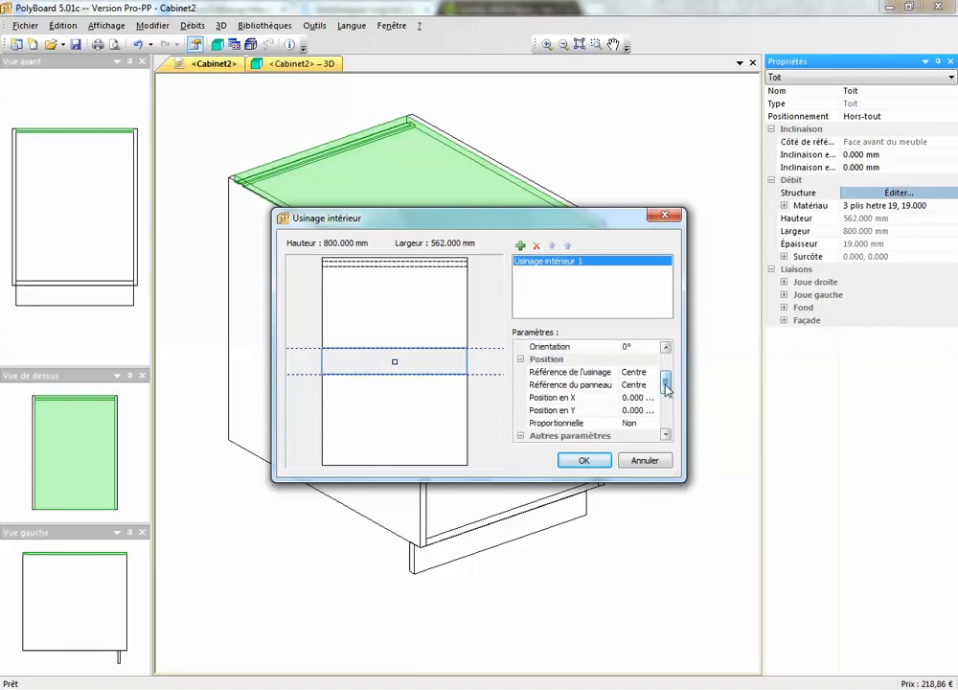
{"action": "left_click", "coordinate": [647, 373]}
{"action": "left_click", "coordinate": [651, 373]}
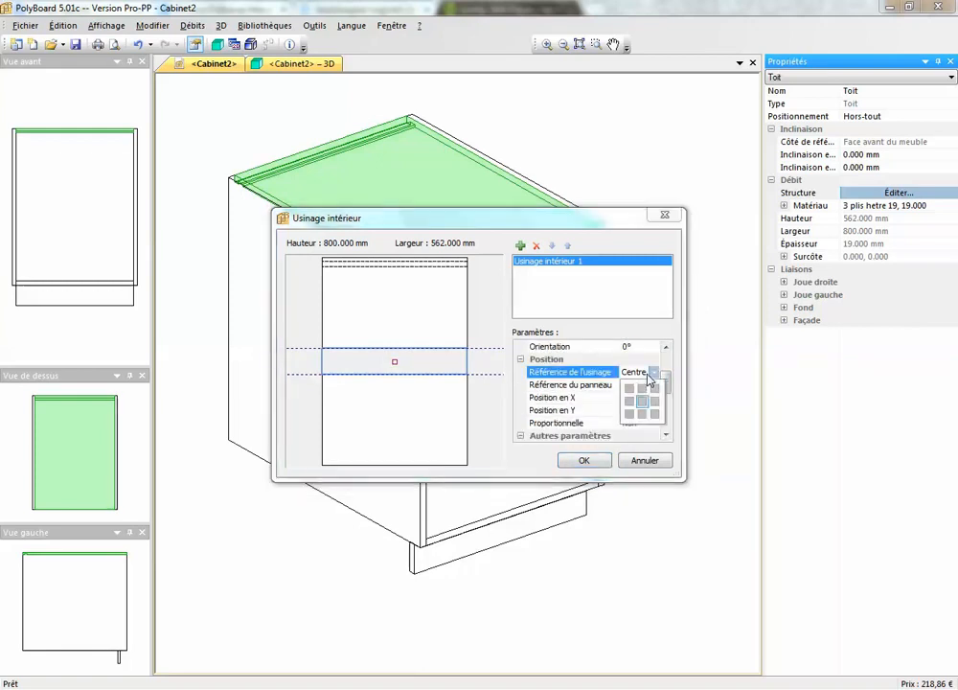
{"action": "left_click", "coordinate": [644, 387]}
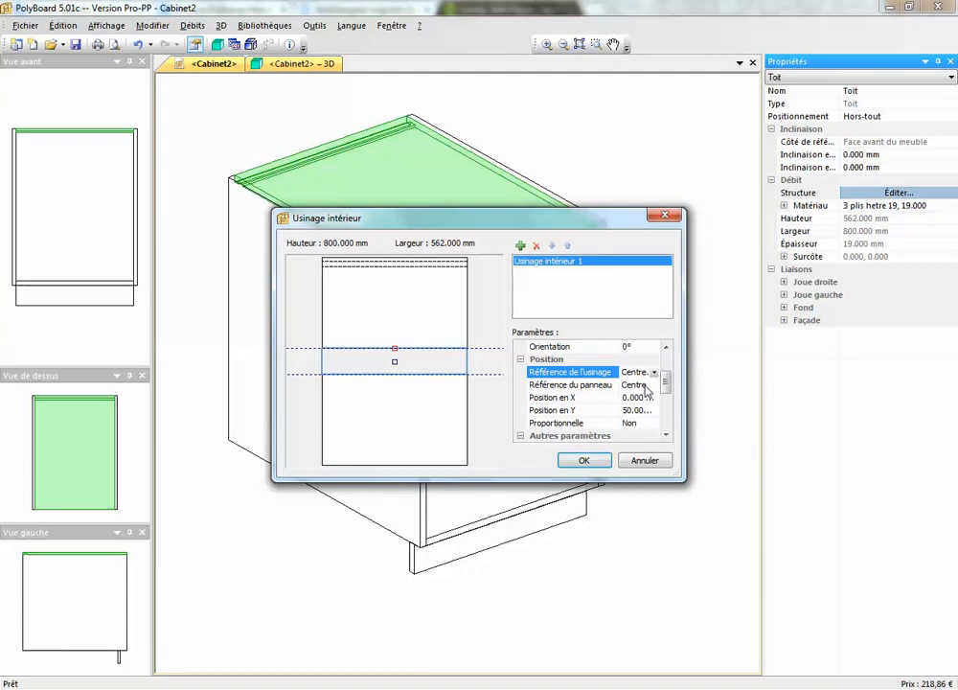
{"action": "left_click", "coordinate": [647, 387]}
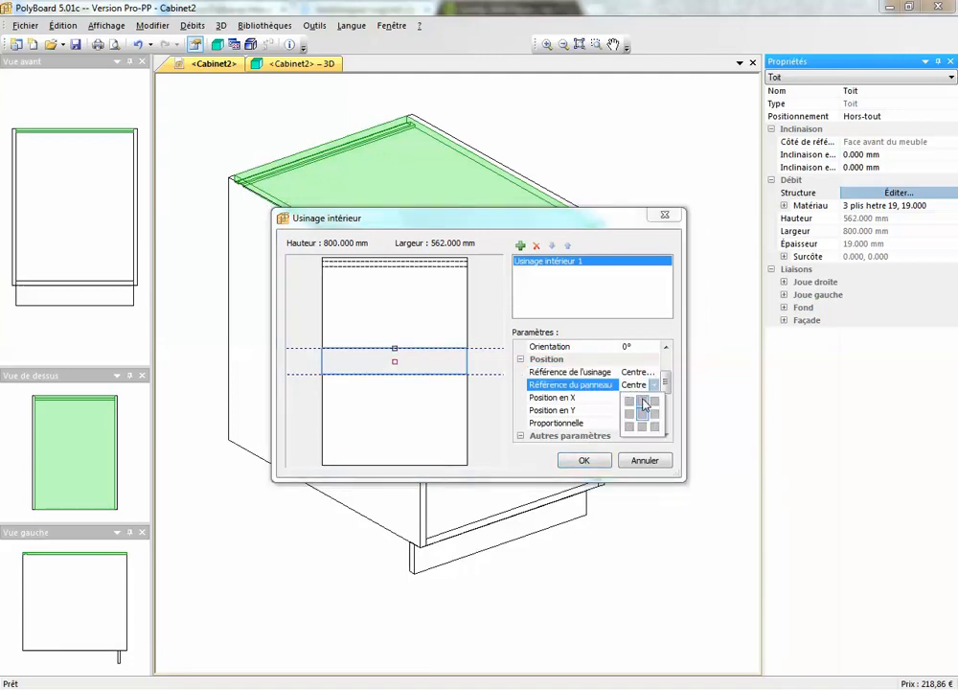
{"action": "left_click", "coordinate": [644, 405]}
Set the first machining's Y position to 0 mm so it sits flush with the panel's upper edge
{"action": "left_click", "coordinate": [627, 410]}
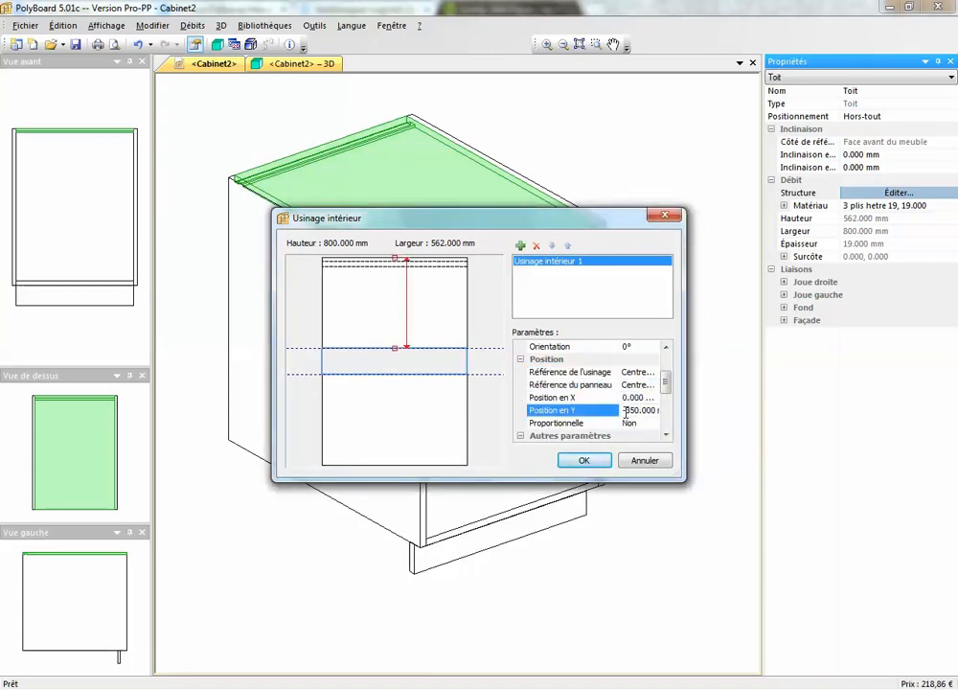
{"action": "left_click_drag", "start_coordinate": [624, 412], "coordinate": [678, 413]}
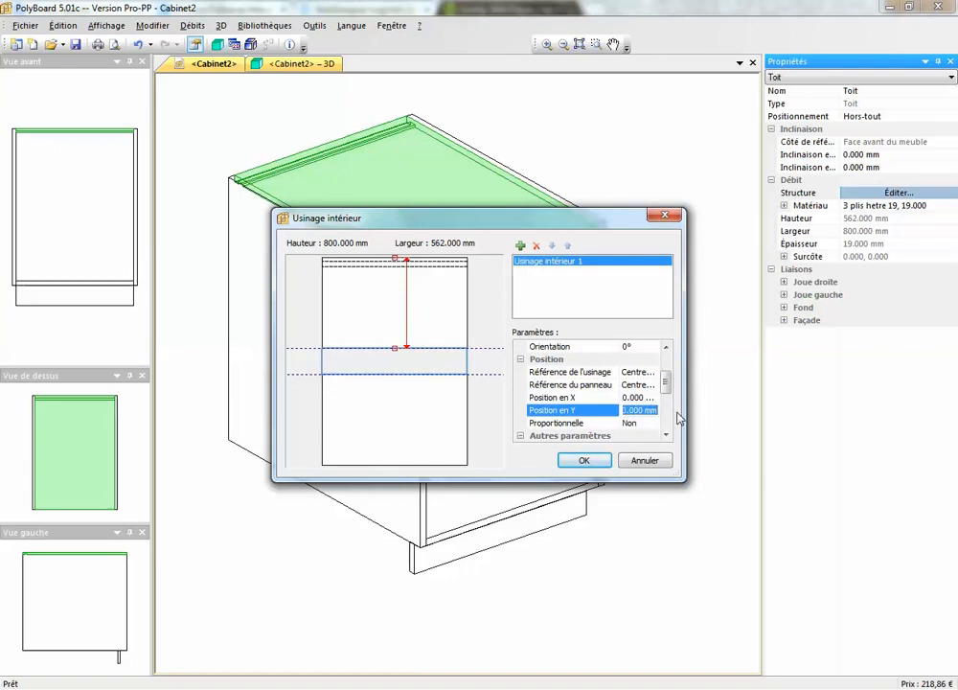
{"action": "type", "text": "0"}
{"action": "key", "text": "Return"}
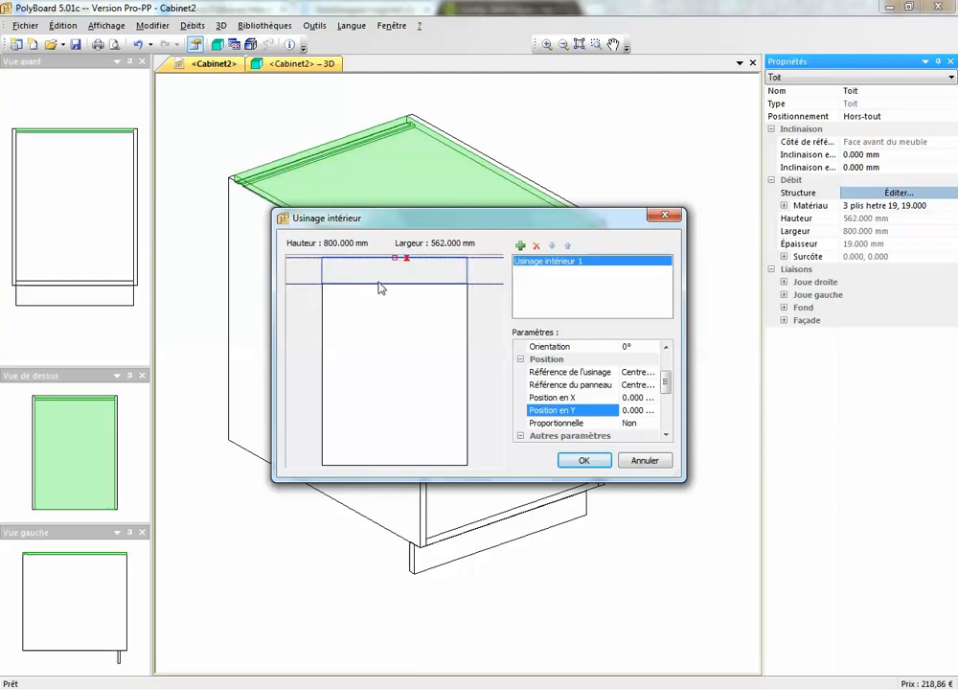
Add a second rectangular internal machining and set its machining and panel references to bottom centre (Centre bas)
{"action": "left_click", "coordinate": [520, 245]}
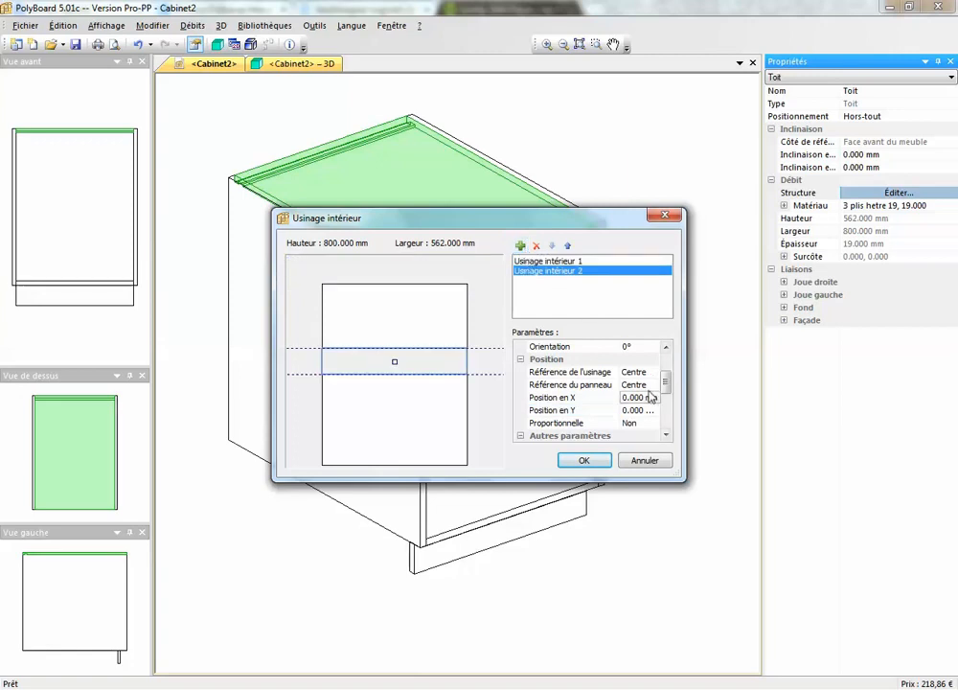
{"action": "left_click_drag", "start_coordinate": [664, 381], "coordinate": [664, 367]}
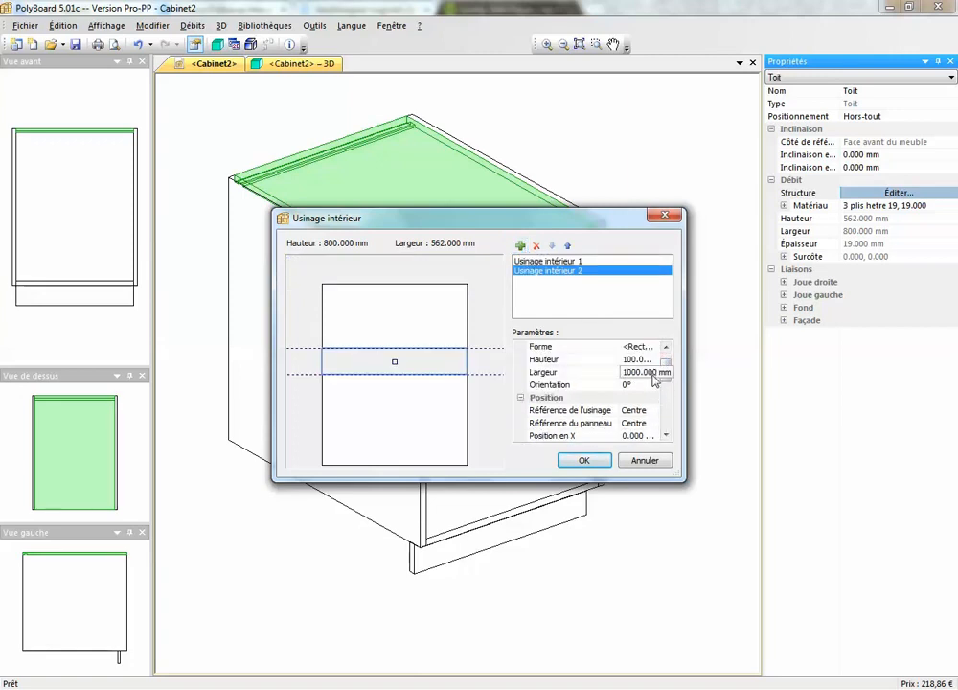
{"action": "left_click", "coordinate": [654, 411]}
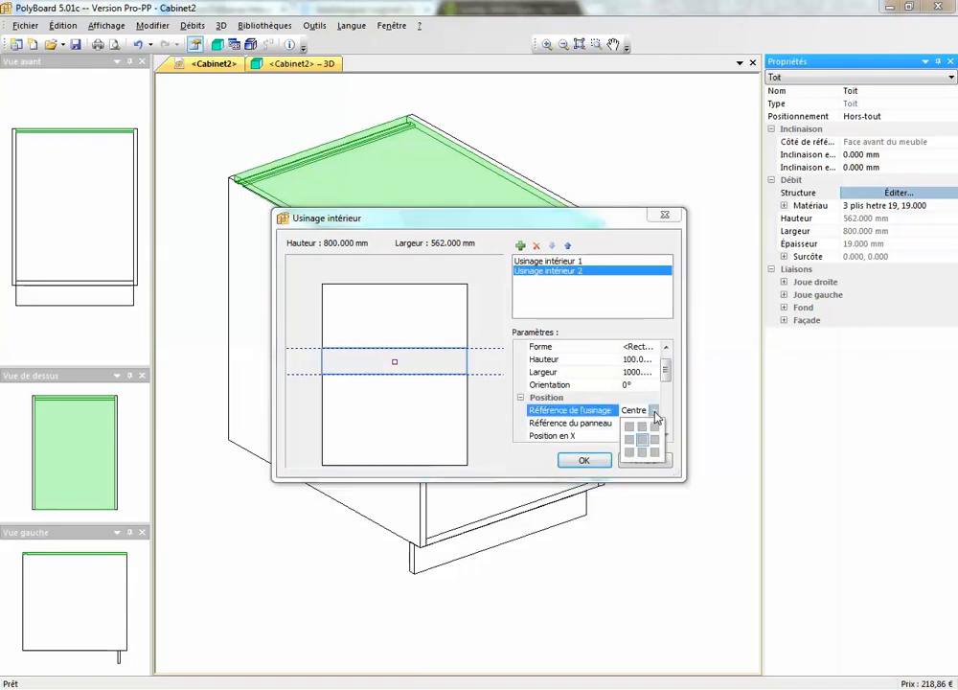
{"action": "left_click", "coordinate": [641, 454]}
{"action": "left_click", "coordinate": [654, 411]}
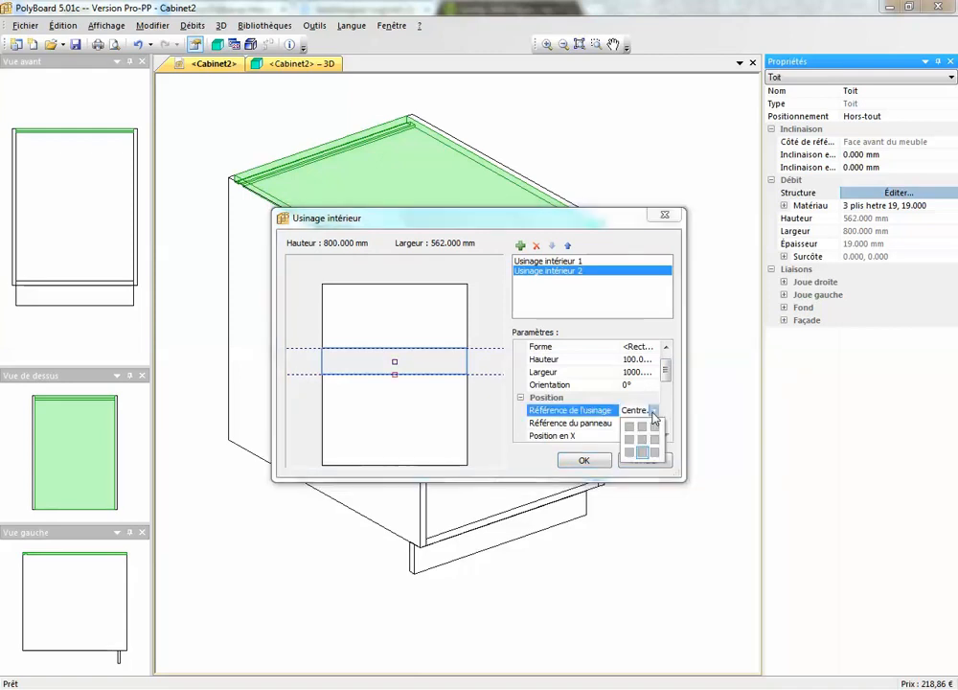
{"action": "left_click", "coordinate": [651, 424]}
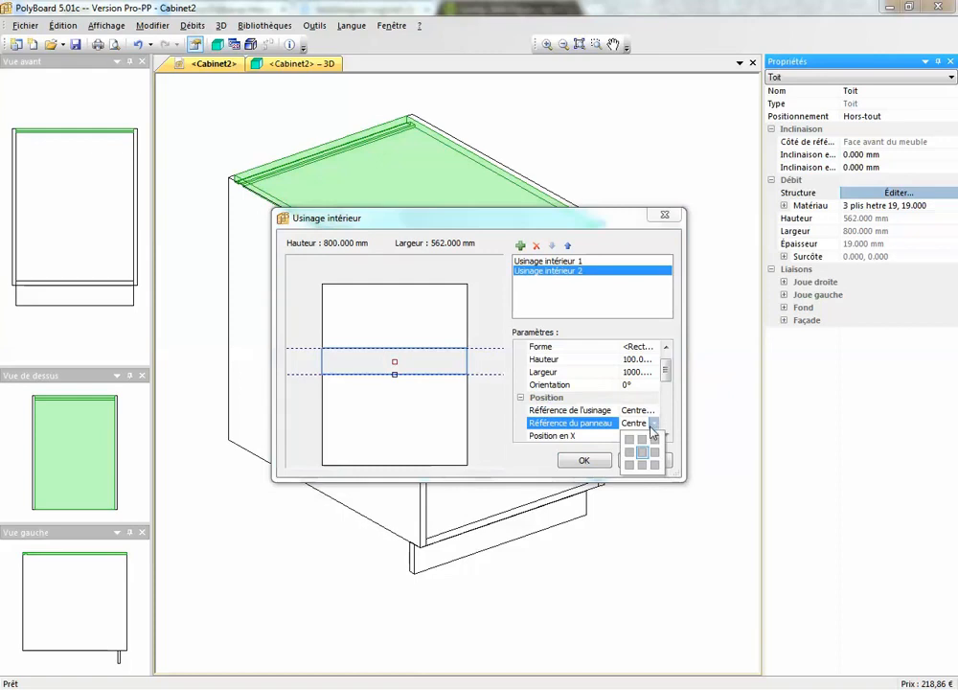
{"action": "left_click", "coordinate": [647, 464]}
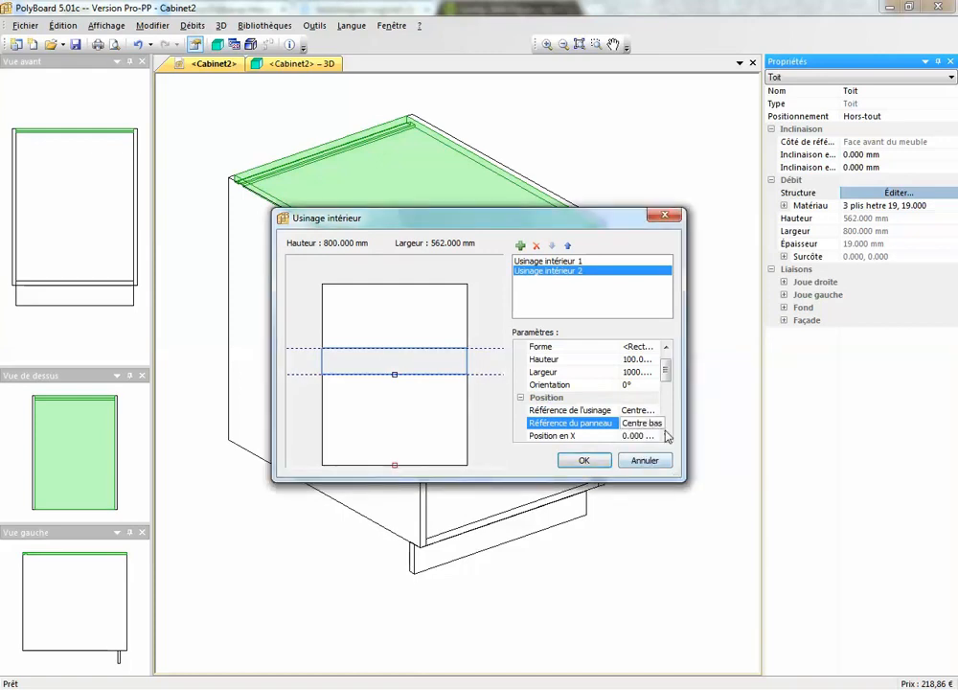
Set the second machining's Y position to 0 mm and apply both internal machinings to the top
{"action": "left_click", "coordinate": [667, 435]}
{"action": "left_click", "coordinate": [666, 436]}
{"action": "left_click", "coordinate": [666, 435]}
{"action": "left_click", "coordinate": [627, 411]}
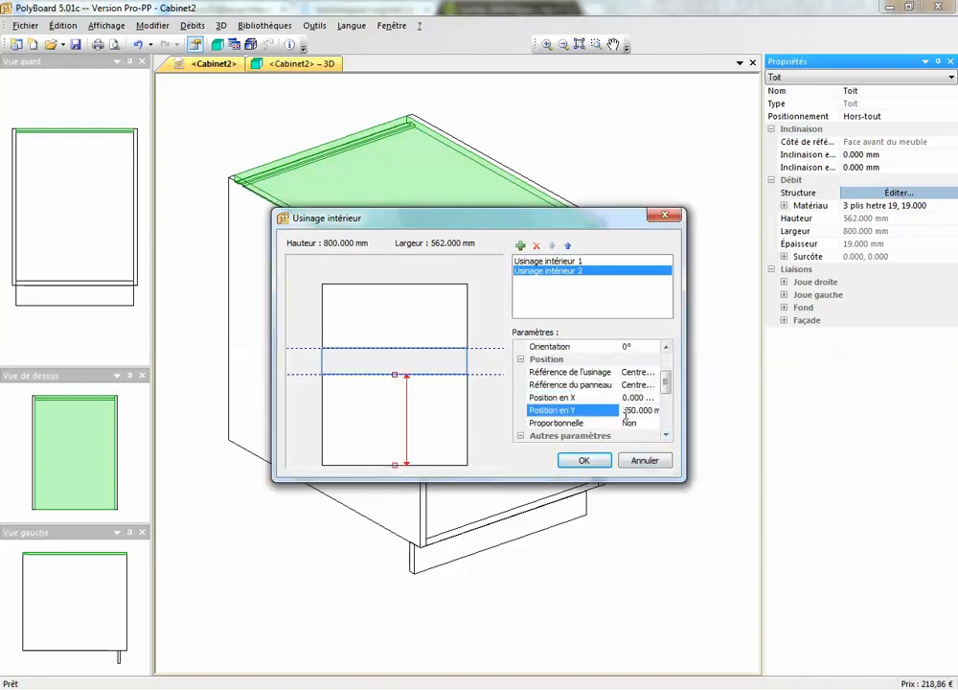
{"action": "left_click_drag", "start_coordinate": [624, 412], "coordinate": [671, 412]}
{"action": "type", "text": "0"}
{"action": "key", "text": "Up"}
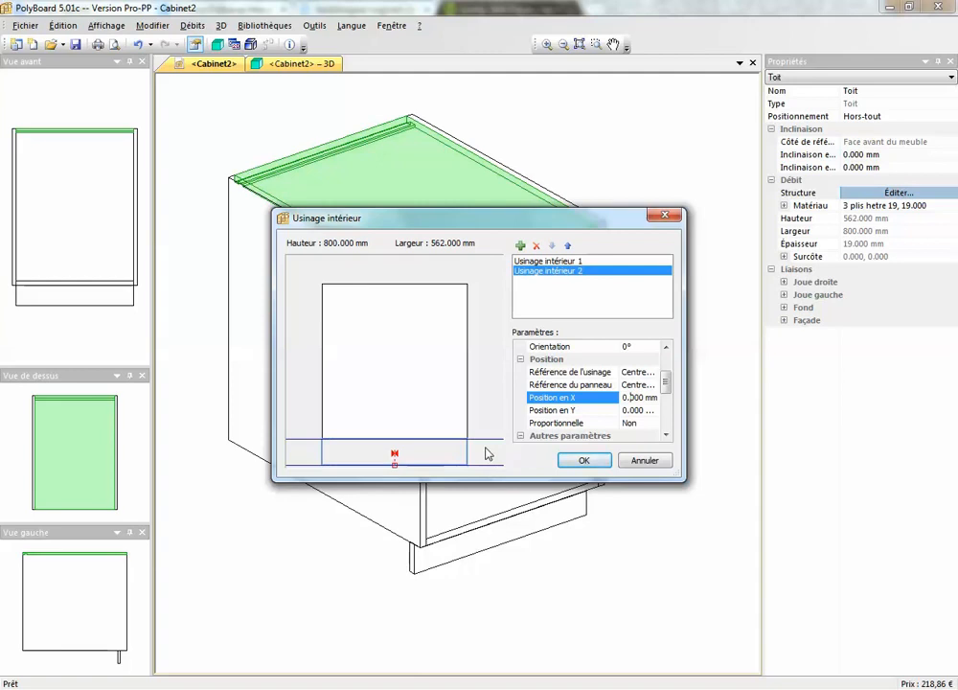
{"action": "key", "text": "Return"}
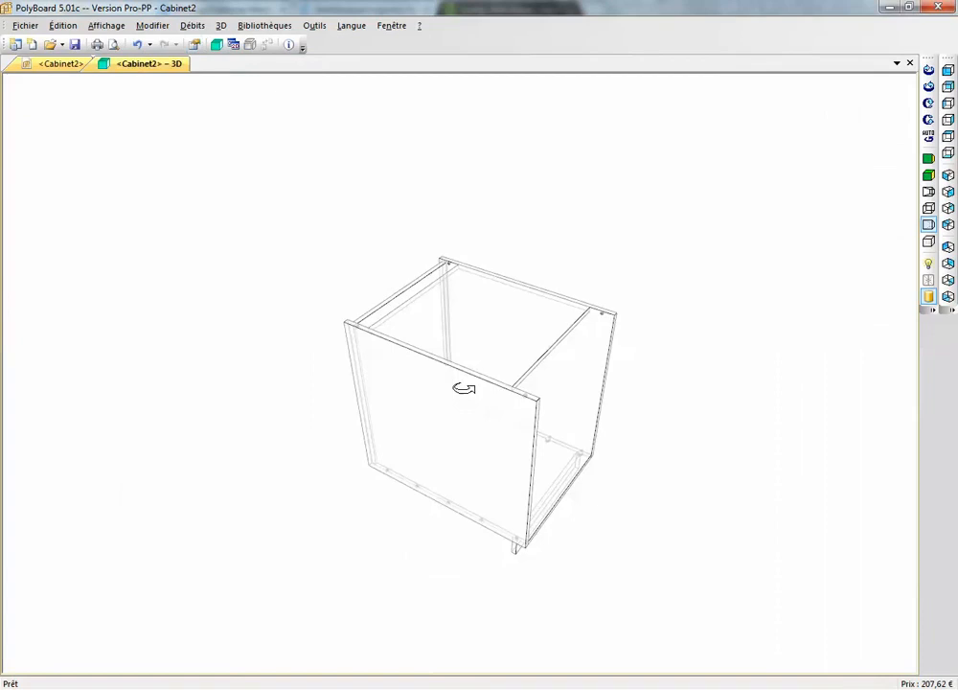
Inspect the cut-outs at the front and back of the top in a shaded 3D view
{"action": "left_click_drag", "start_coordinate": [464, 387], "coordinate": [539, 387]}
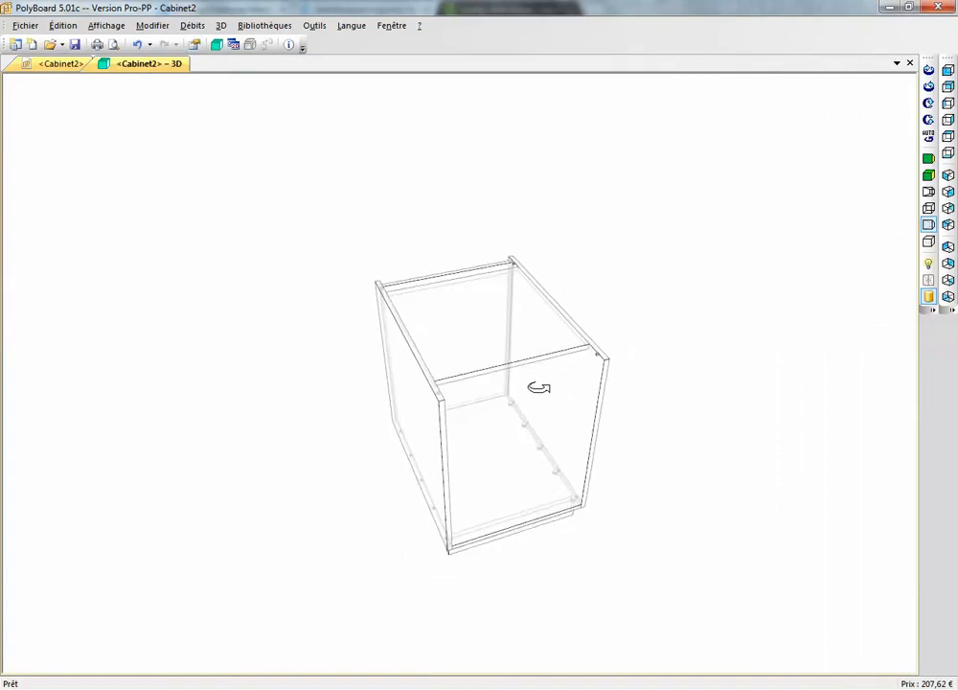
{"action": "left_click", "coordinate": [928, 158]}
{"action": "left_click_drag", "start_coordinate": [599, 397], "coordinate": [533, 374]}
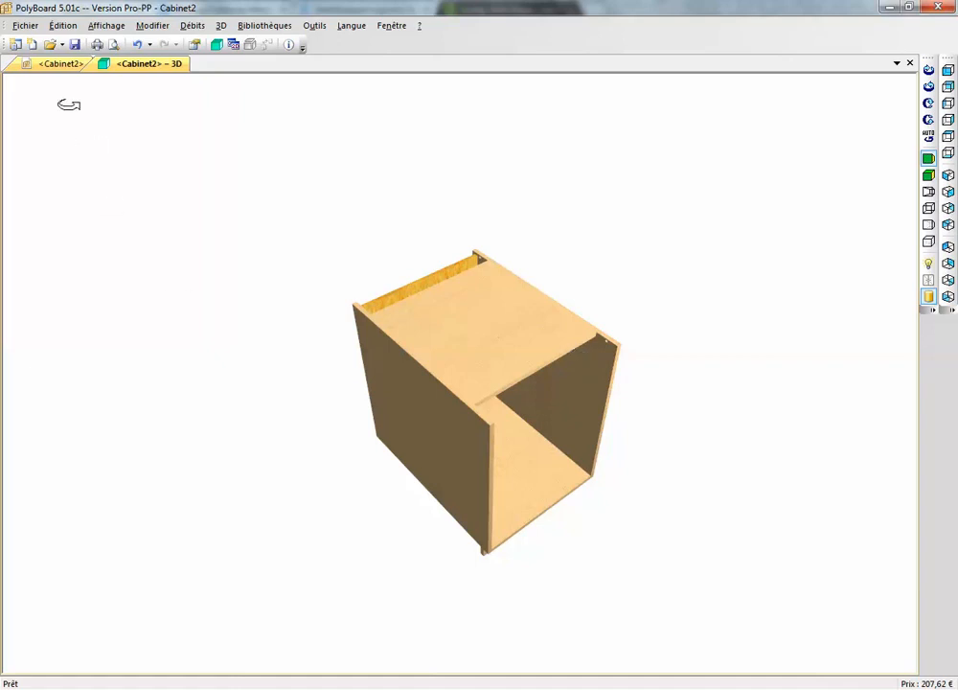
{"action": "left_click", "coordinate": [48, 63]}
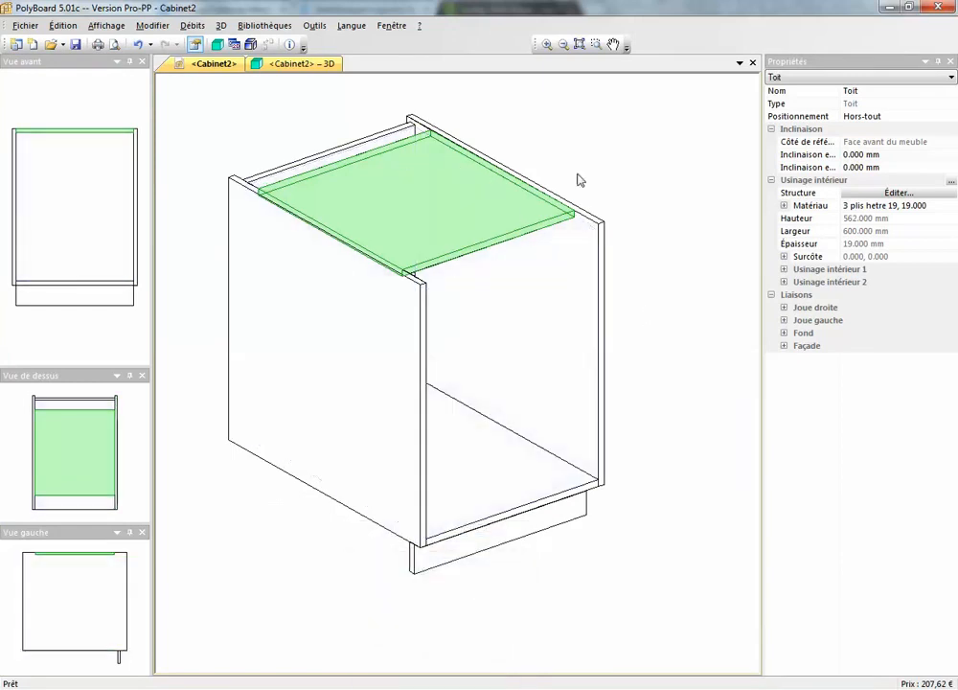
Set Nul to Non for Usinage intérieur 1 and Usinage intérieur 2 of the top, making both strips real panels
{"action": "left_click", "coordinate": [783, 269]}
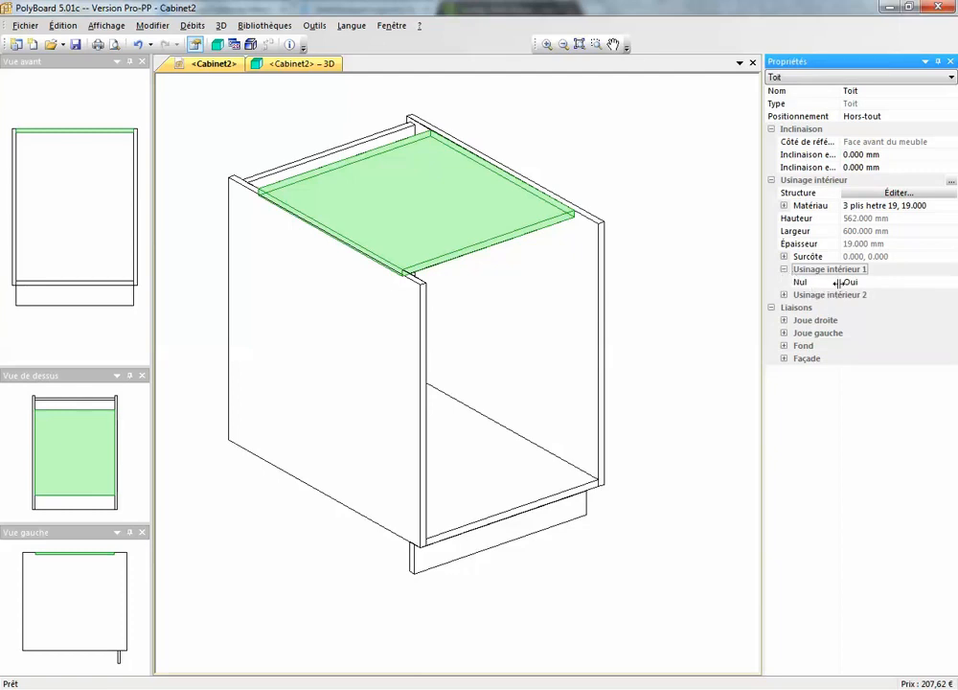
{"action": "left_click", "coordinate": [887, 285]}
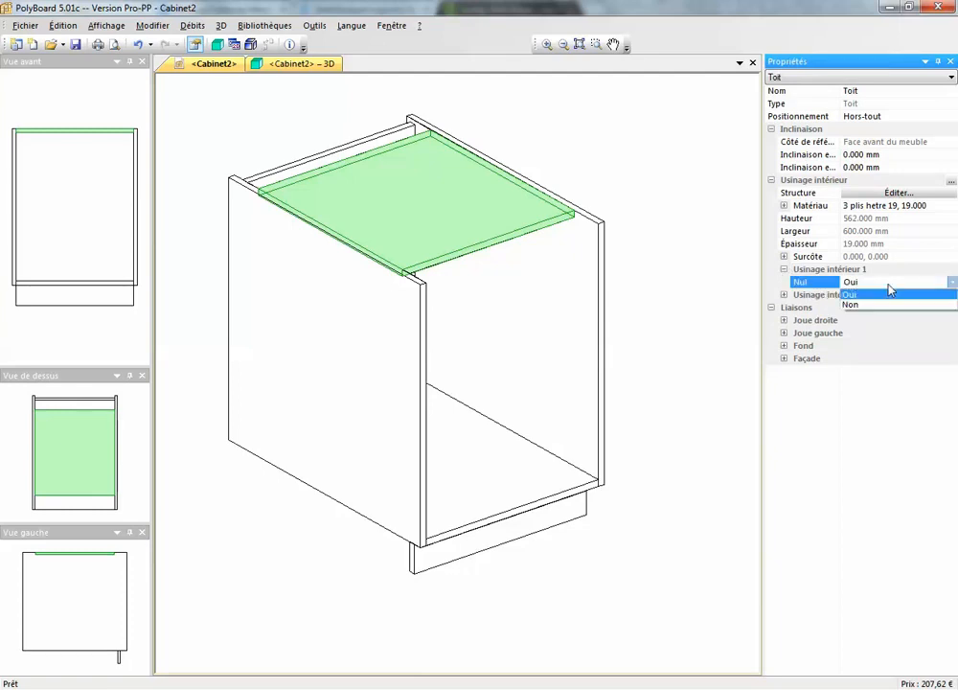
{"action": "left_click", "coordinate": [887, 305]}
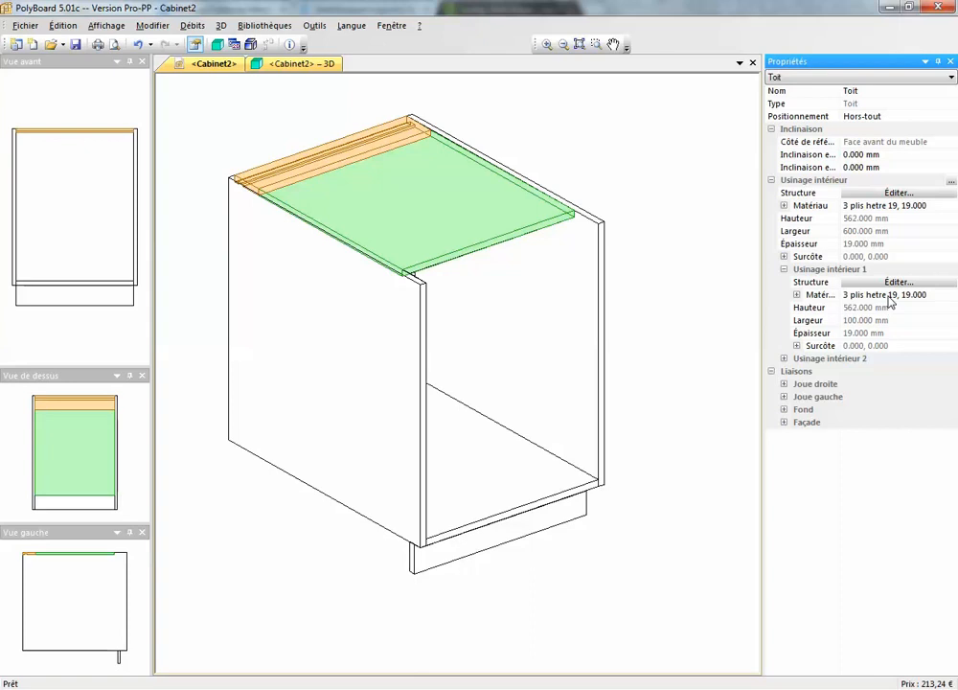
{"action": "left_click", "coordinate": [784, 358]}
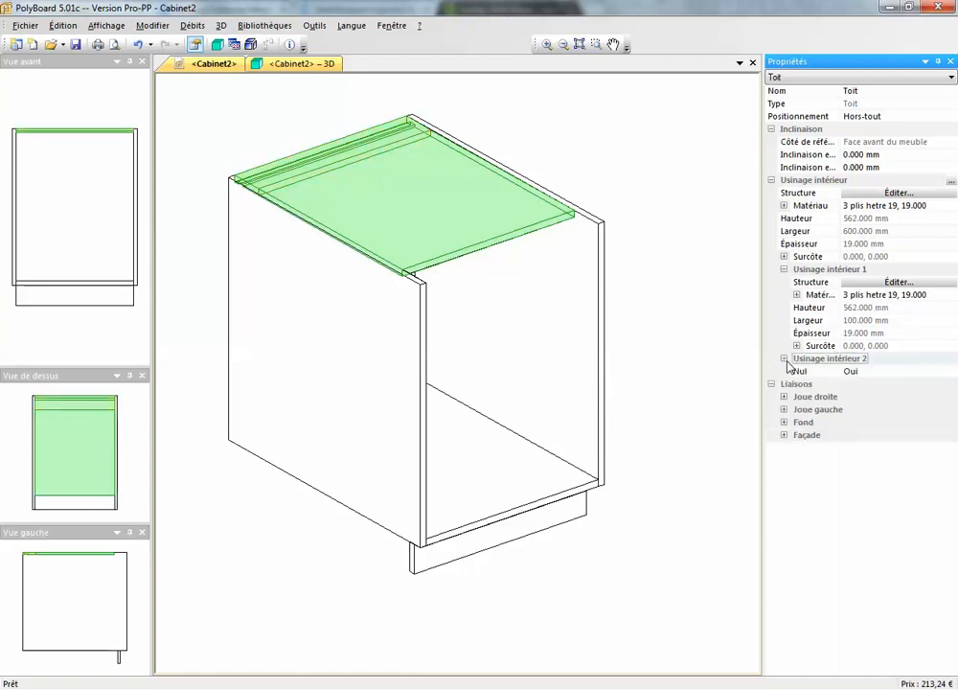
{"action": "left_click", "coordinate": [873, 372]}
{"action": "left_click", "coordinate": [870, 395]}
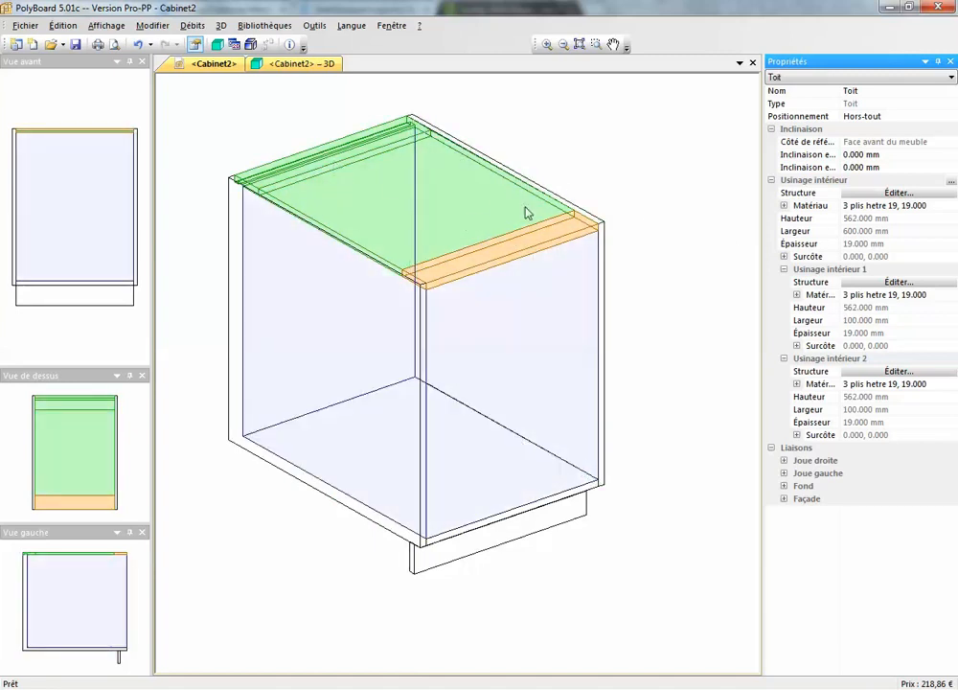
Set the material of the top's main panel to <Panneau nul>, keeping the two internal machinings as real panels
{"action": "left_click", "coordinate": [784, 205]}
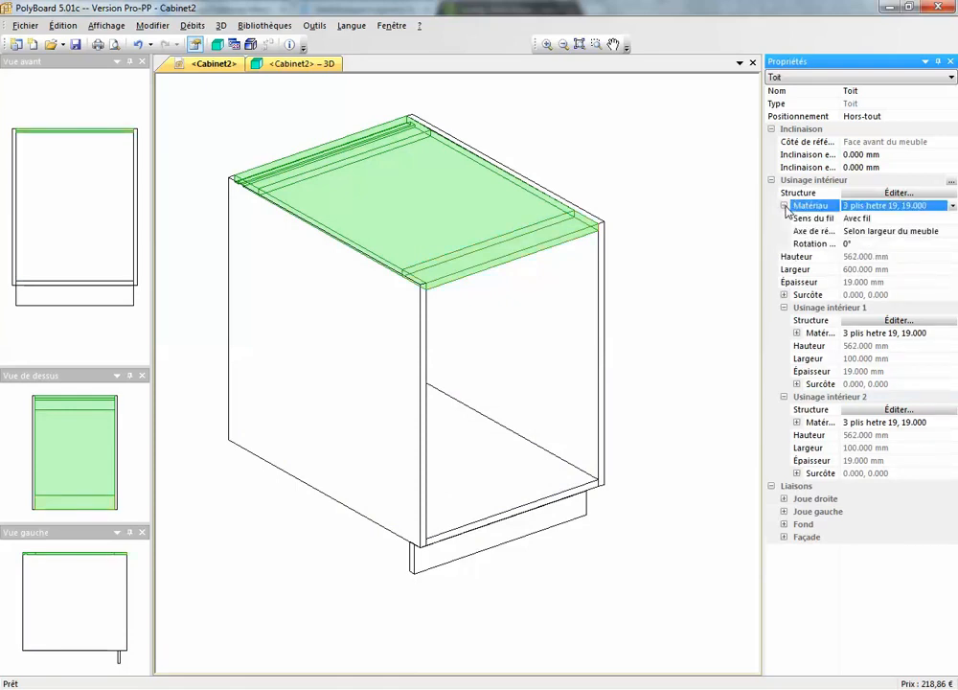
{"action": "left_click", "coordinate": [953, 207]}
{"action": "scroll", "coordinate": [951, 238], "scroll_direction": "up", "scroll_amount": 2}
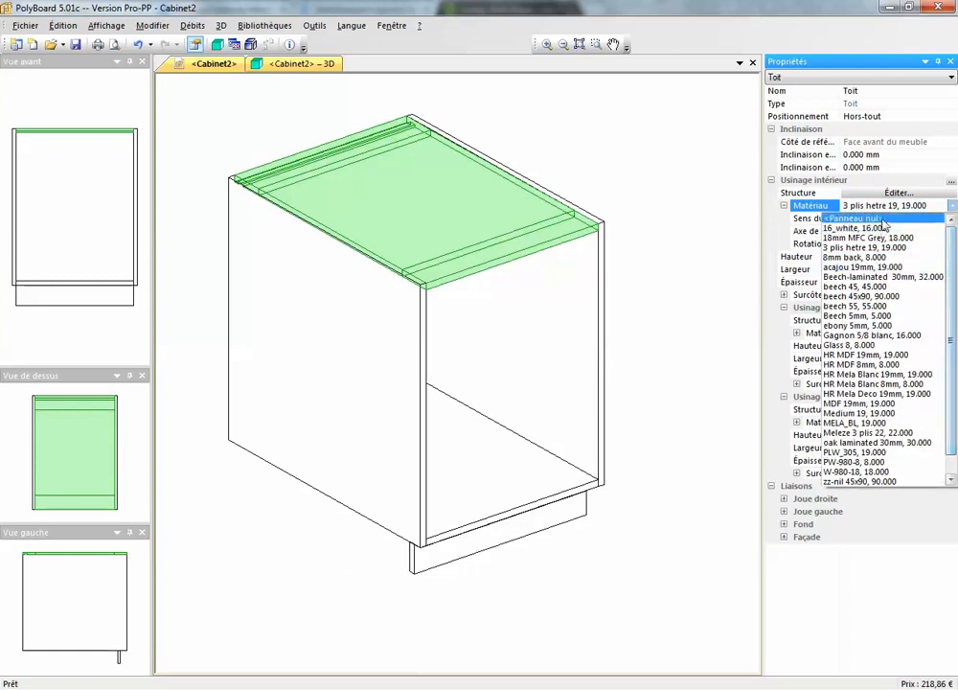
{"action": "left_click", "coordinate": [853, 219]}
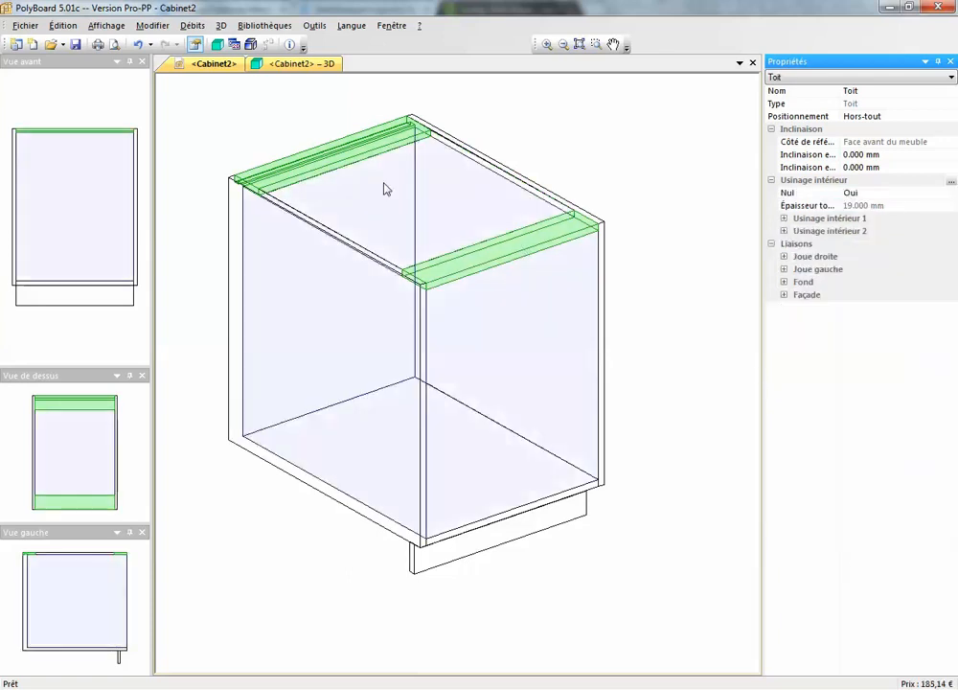
Inspect the front and back strips and their fixings in the 3D view, first shaded and then as transparent wireframe
{"action": "left_click", "coordinate": [292, 67]}
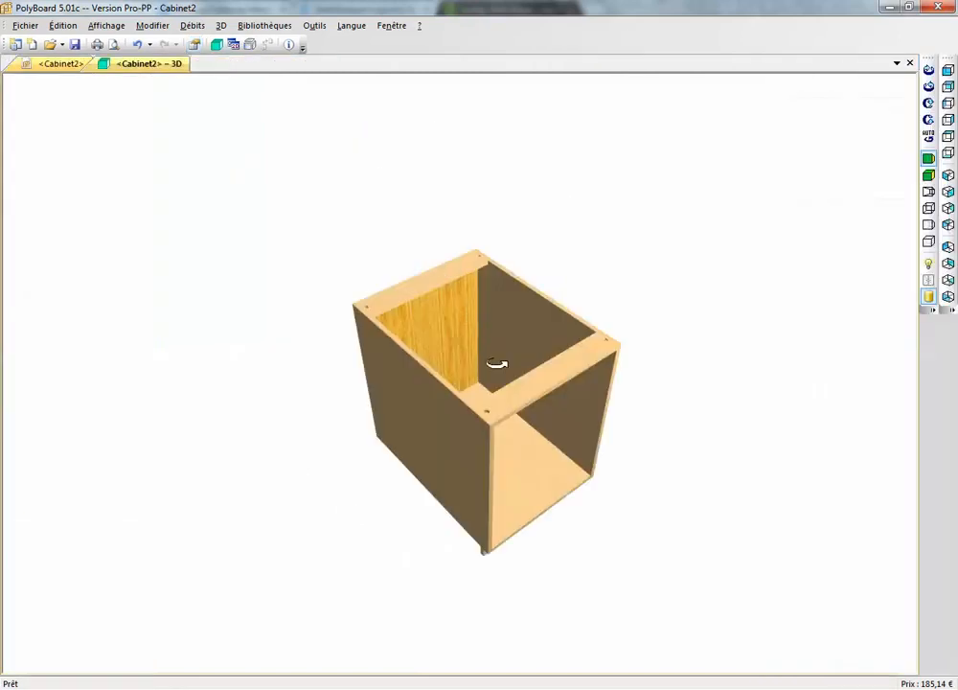
{"action": "left_click_drag", "start_coordinate": [583, 346], "coordinate": [547, 352]}
{"action": "scroll", "coordinate": [546, 354], "scroll_direction": "up", "scroll_amount": 3}
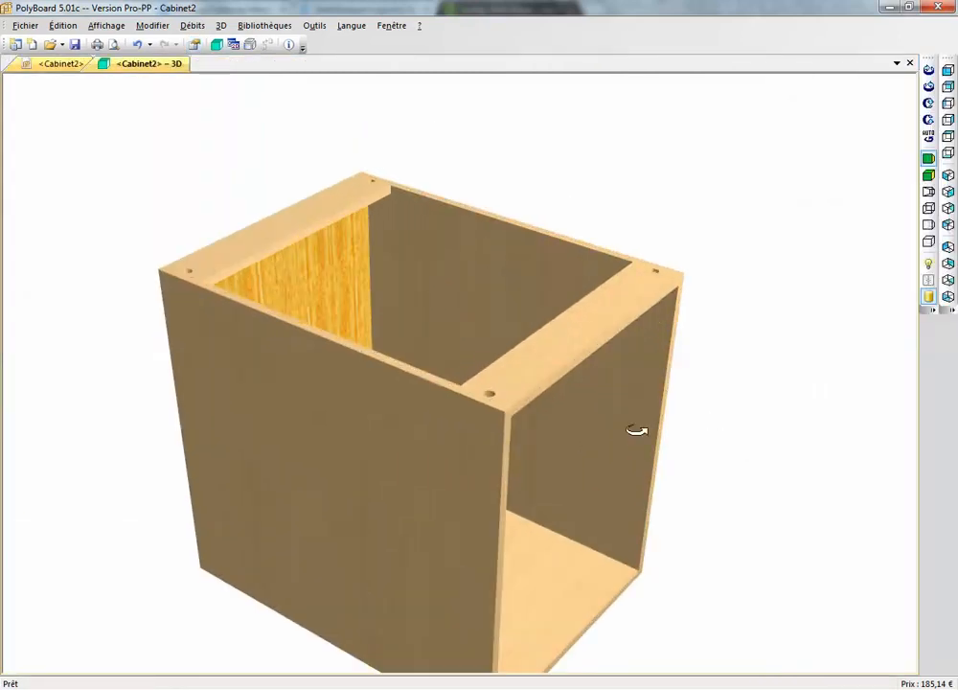
{"action": "left_click_drag", "start_coordinate": [397, 342], "coordinate": [367, 318]}
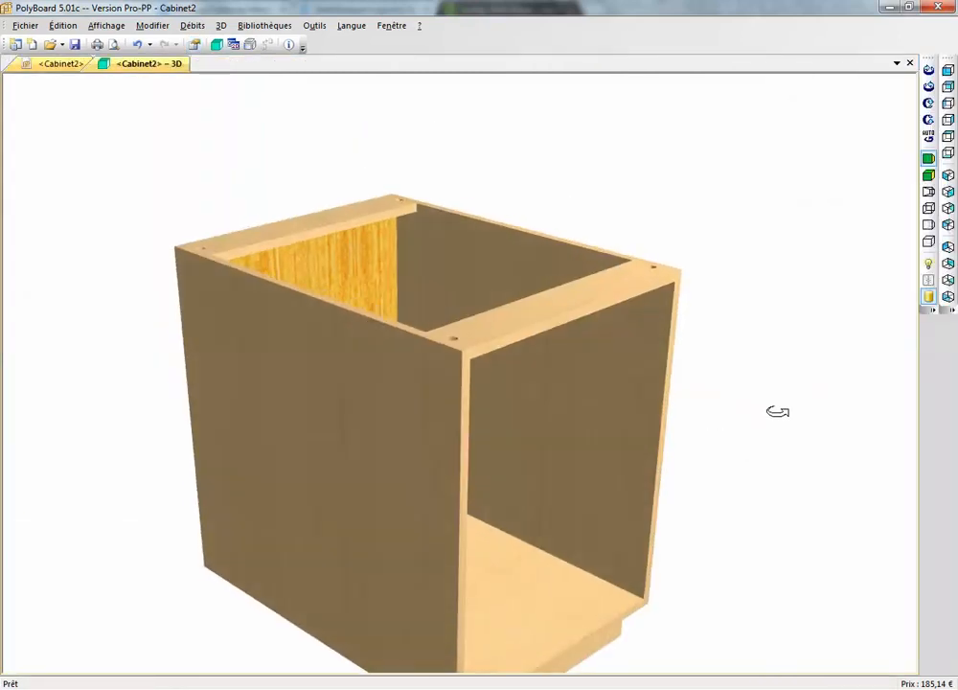
{"action": "left_click", "coordinate": [928, 224]}
{"action": "left_click_drag", "start_coordinate": [216, 314], "coordinate": [316, 474]}
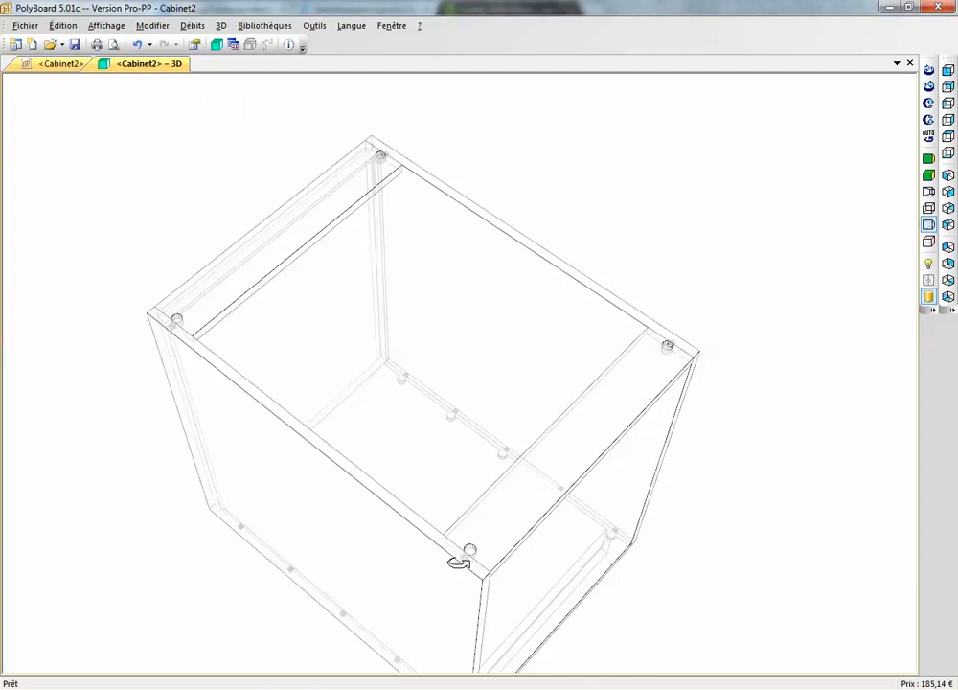
Set the overall depth (Profondeur) of the cabinet to 600 mm
{"action": "left_click", "coordinate": [60, 64]}
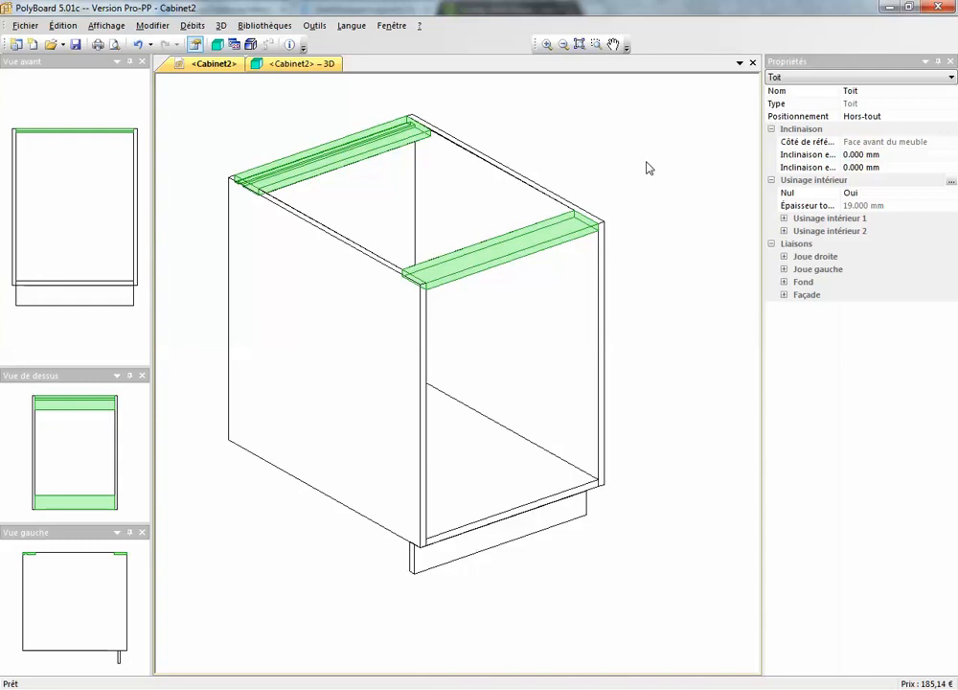
{"action": "left_click", "coordinate": [647, 167]}
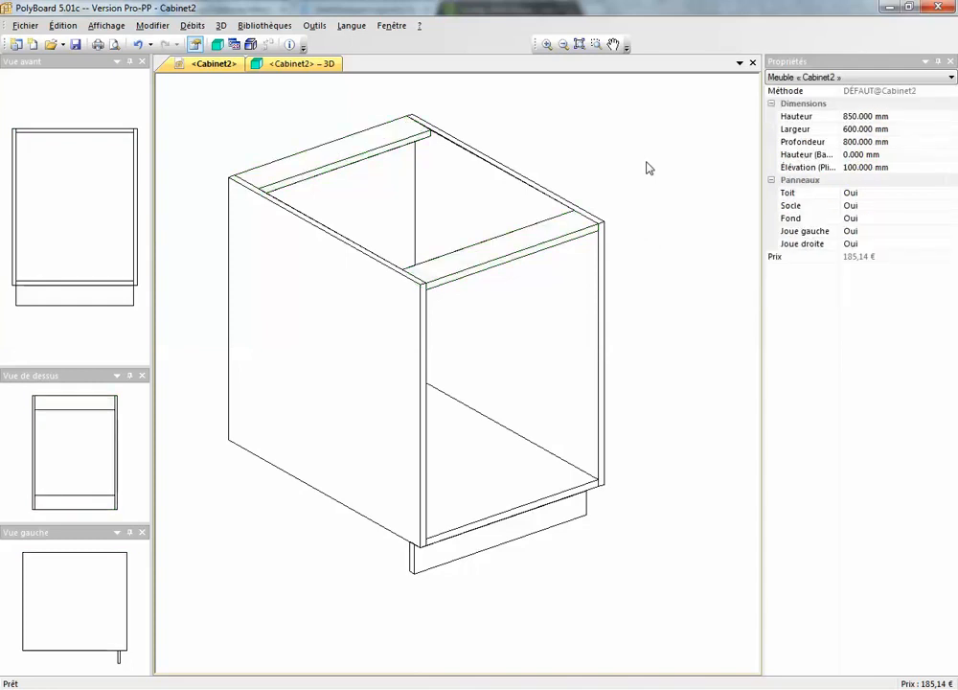
{"action": "left_click", "coordinate": [924, 142]}
{"action": "left_click_drag", "start_coordinate": [924, 143], "coordinate": [841, 141]}
{"action": "type", "text": "600"}
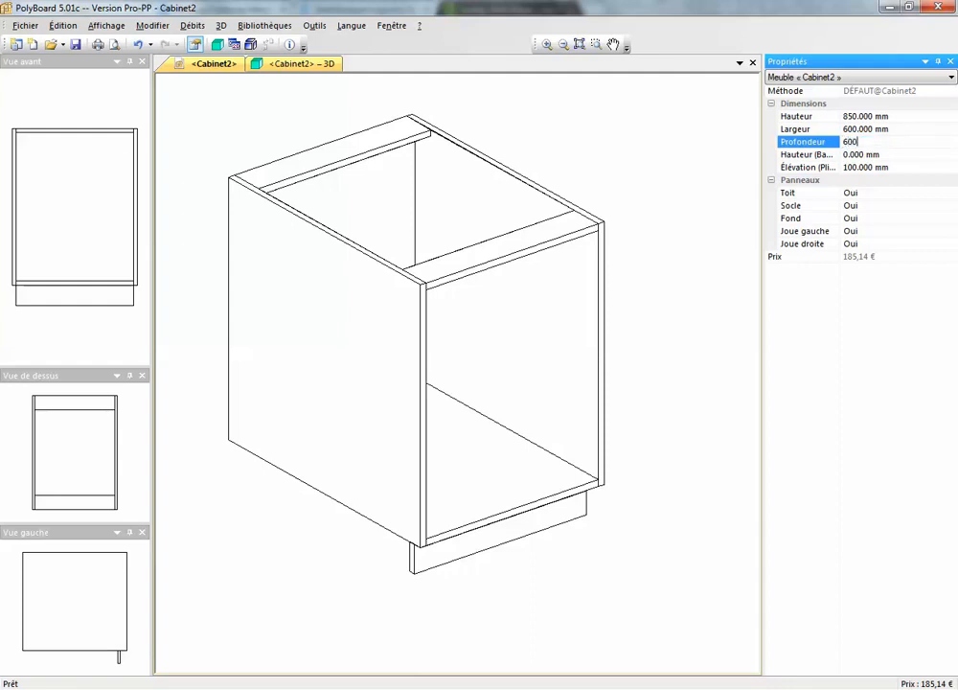
{"action": "key", "text": "Return"}
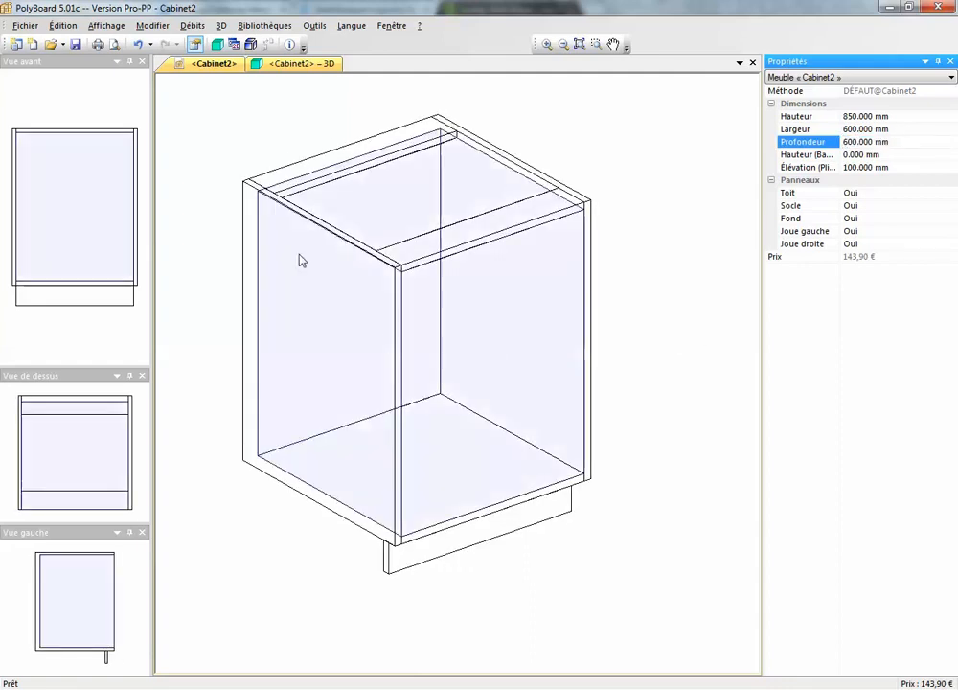
Check the dimensions of Usinage intérieur 1 and 2 of the top and examine both strips in the 3D view
{"action": "left_click", "coordinate": [571, 219]}
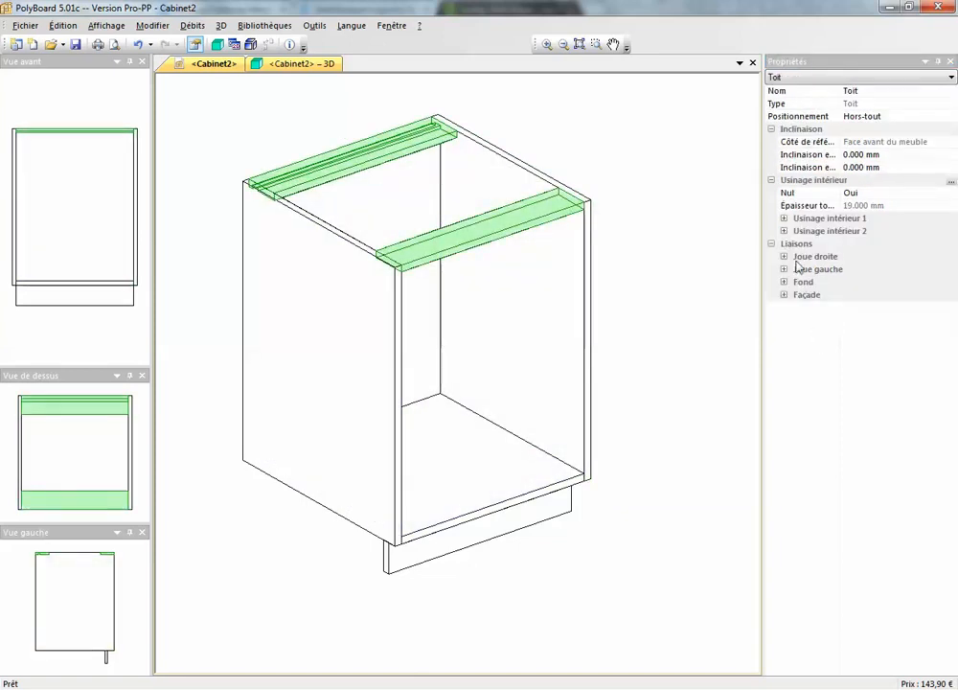
{"action": "left_click", "coordinate": [783, 217]}
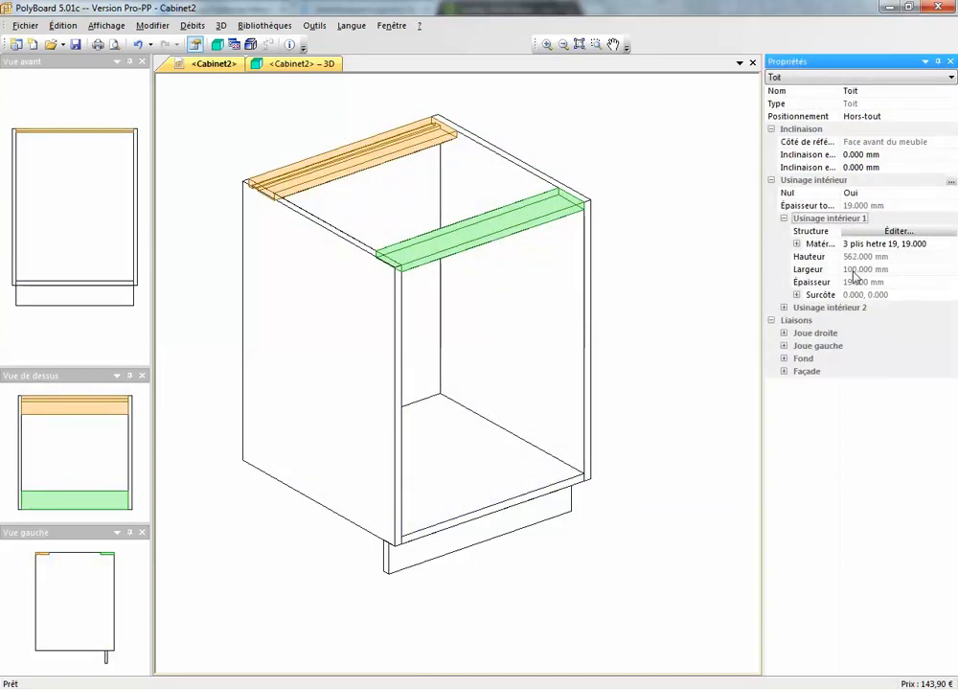
{"action": "left_click", "coordinate": [783, 308]}
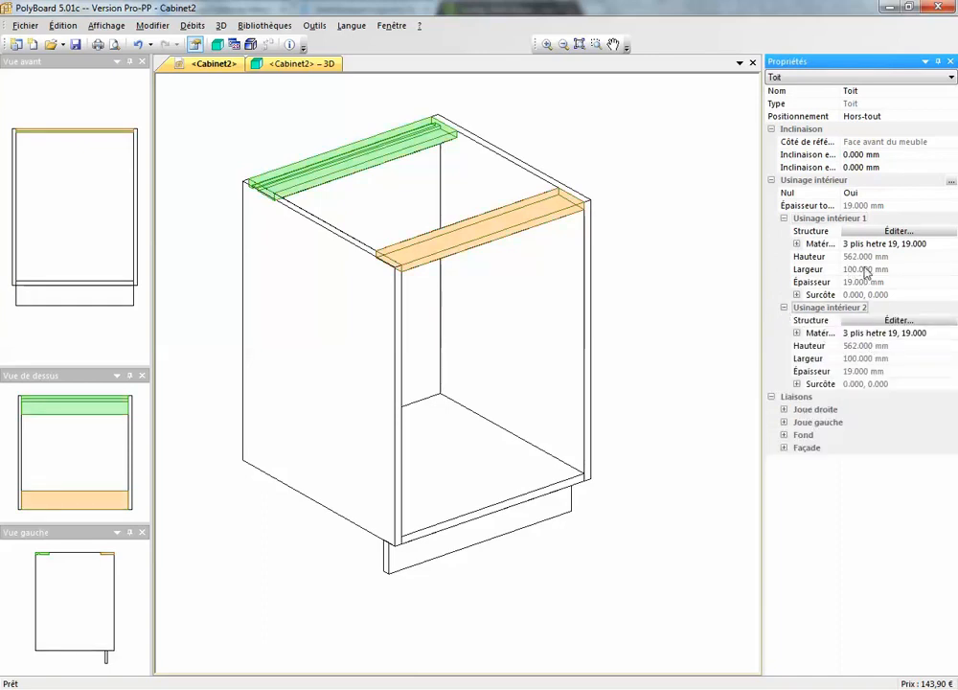
{"action": "left_click", "coordinate": [300, 65]}
{"action": "left_click_drag", "start_coordinate": [420, 448], "coordinate": [516, 293]}
{"action": "scroll", "coordinate": [369, 304], "scroll_direction": "down", "scroll_amount": 2}
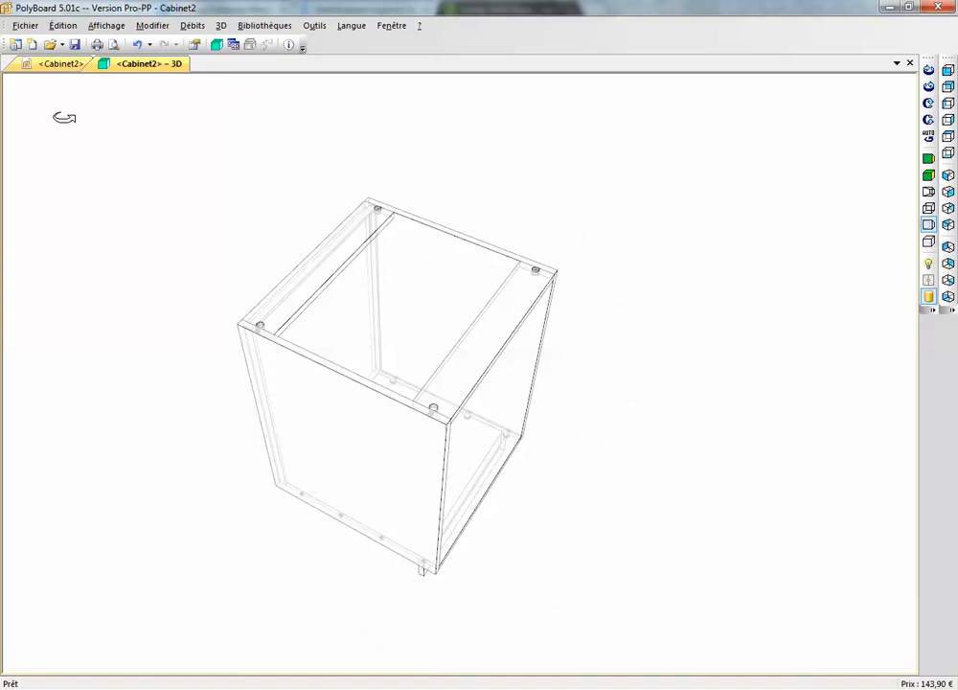
Set the overall depth (Profondeur) of the cabinet to 1000 mm
{"action": "left_click", "coordinate": [60, 64]}
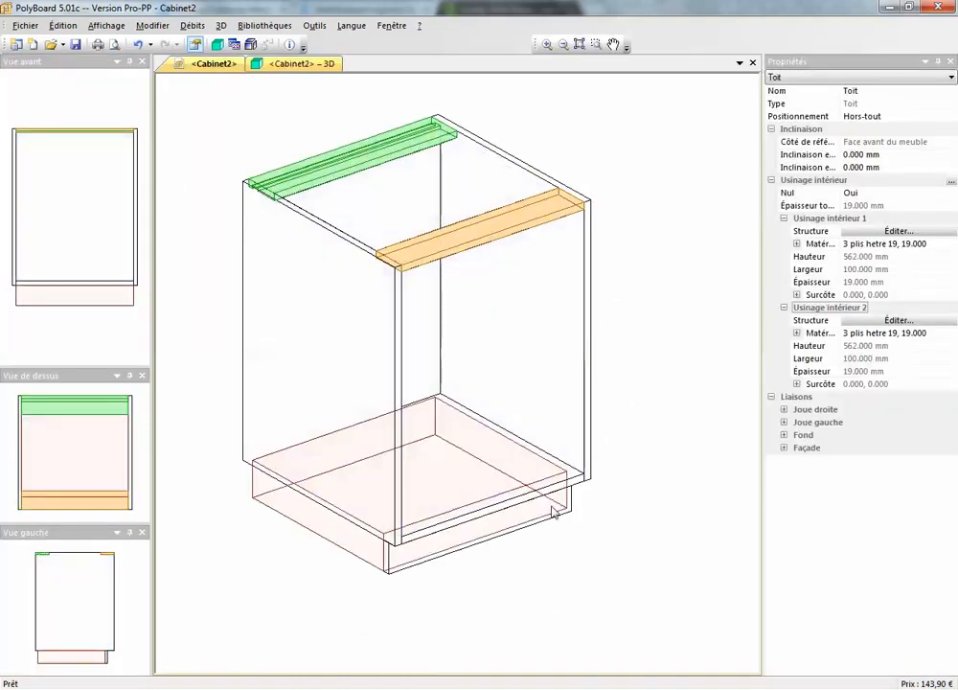
{"action": "left_click", "coordinate": [624, 203]}
{"action": "left_click", "coordinate": [934, 141]}
{"action": "left_click_drag", "start_coordinate": [934, 143], "coordinate": [839, 142]}
{"action": "type", "text": "1000"}
{"action": "key", "text": "Return"}
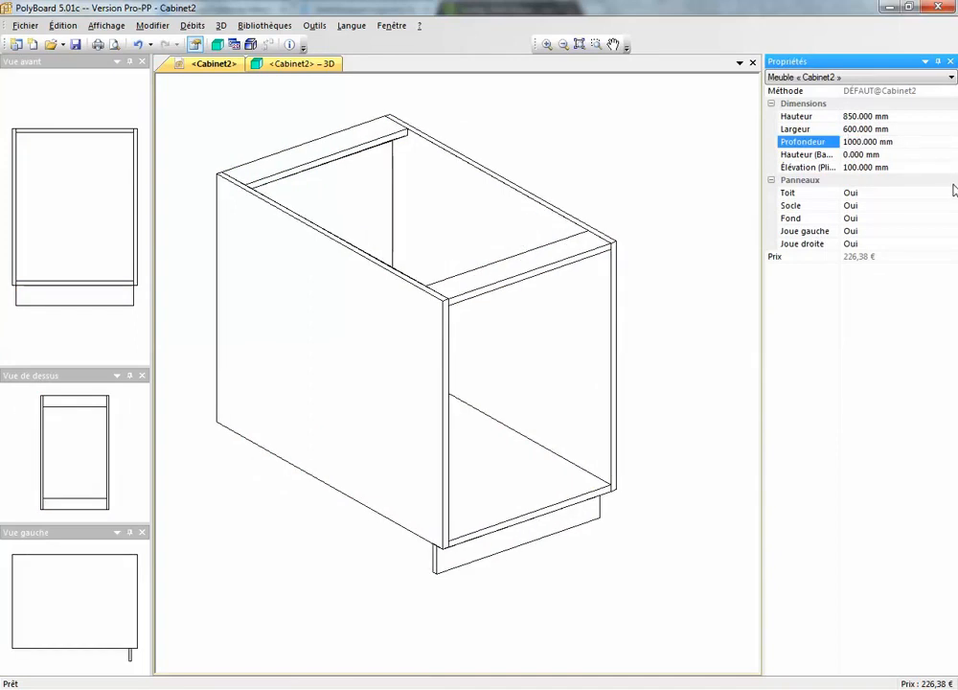
Examine the deepened cabinet from several angles in the 3D view, checking the top strips and the fixings
{"action": "left_click", "coordinate": [302, 63]}
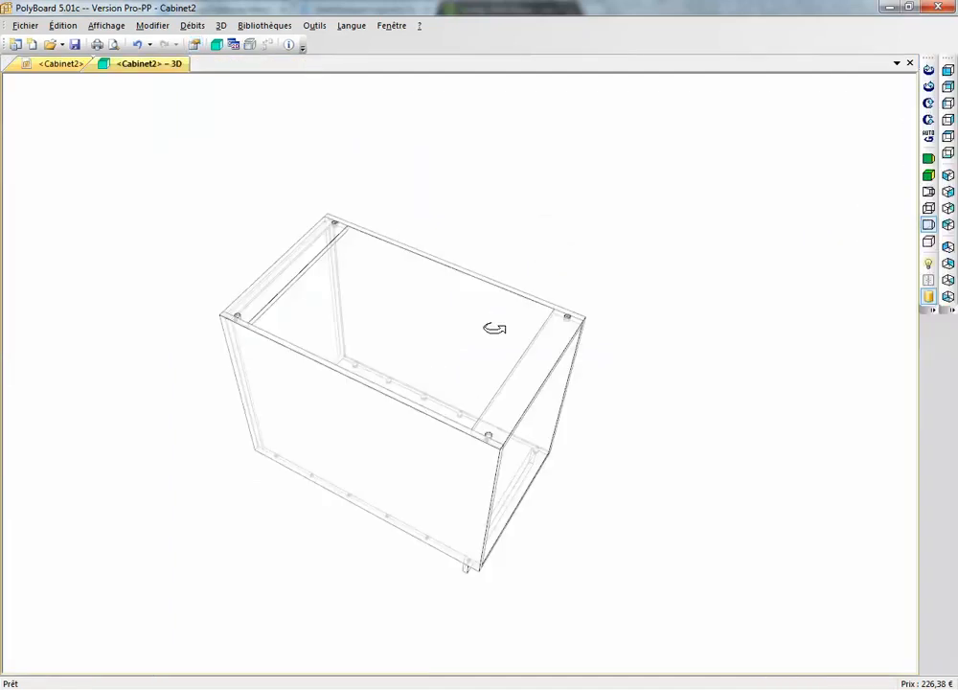
{"action": "left_click_drag", "start_coordinate": [481, 319], "coordinate": [340, 315]}
{"action": "left_click_drag", "start_coordinate": [513, 380], "coordinate": [388, 300]}
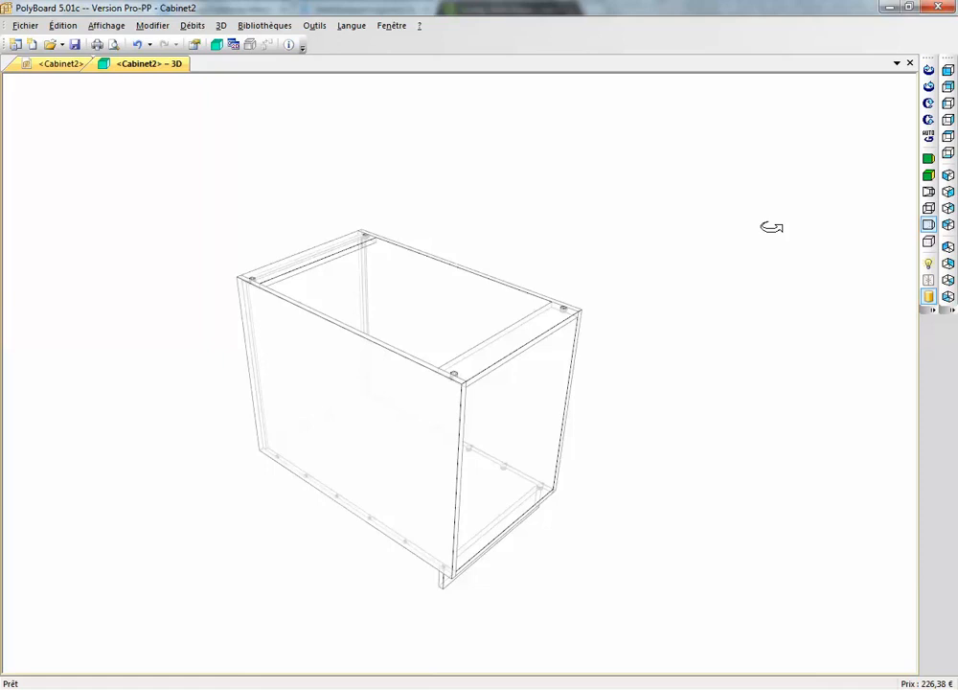
{"action": "left_click_drag", "start_coordinate": [771, 227], "coordinate": [781, 459]}
{"action": "left_click_drag", "start_coordinate": [611, 490], "coordinate": [703, 497]}
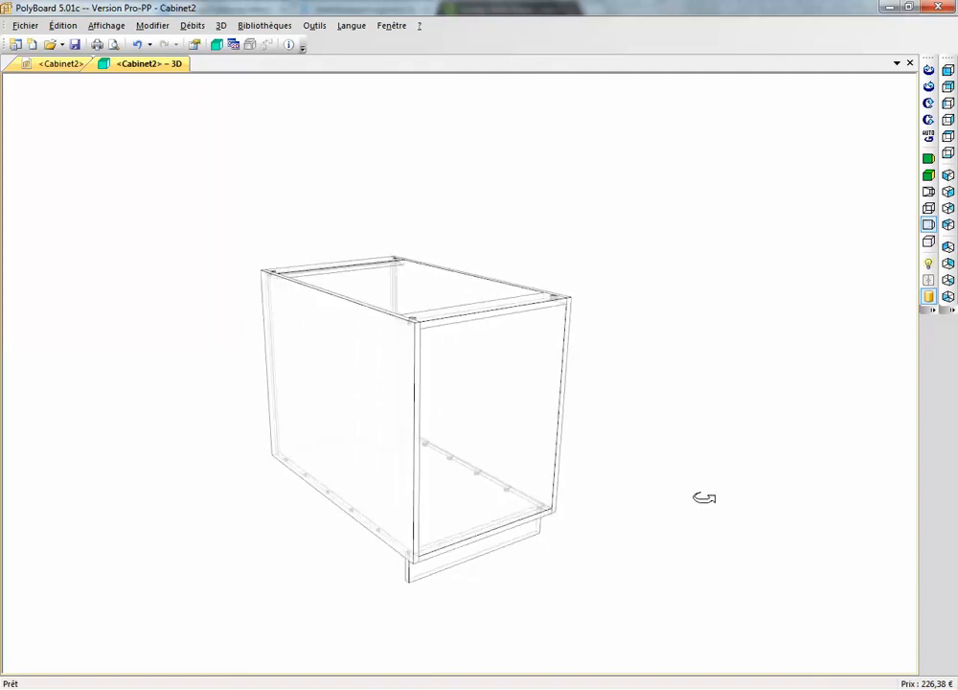